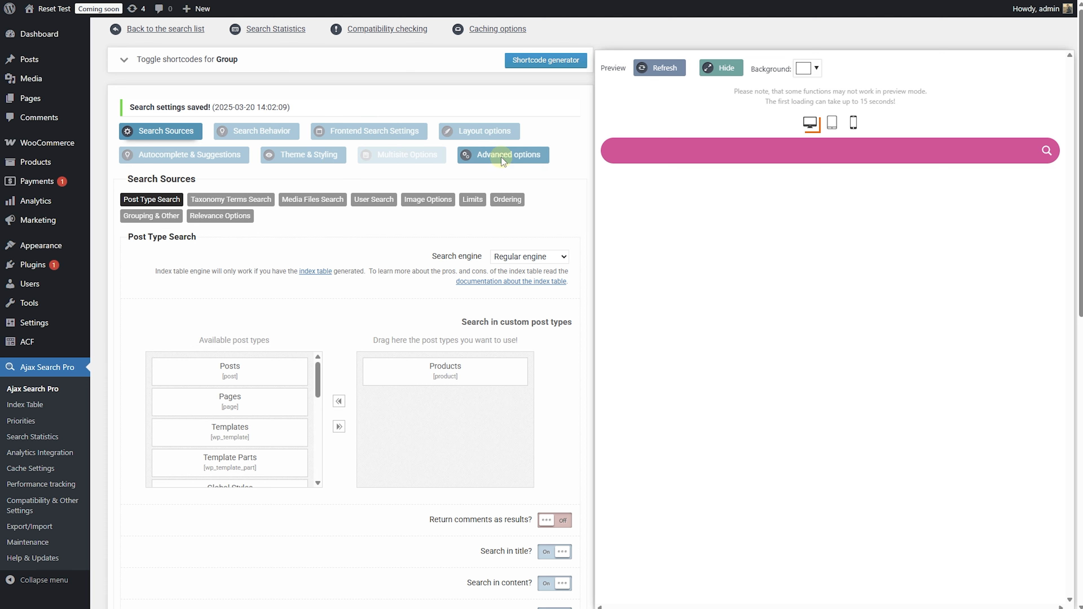
Open the advanced content and field options, and view the default product results in the search preview
click(507, 155)
scroll(219, 233, down, 3)
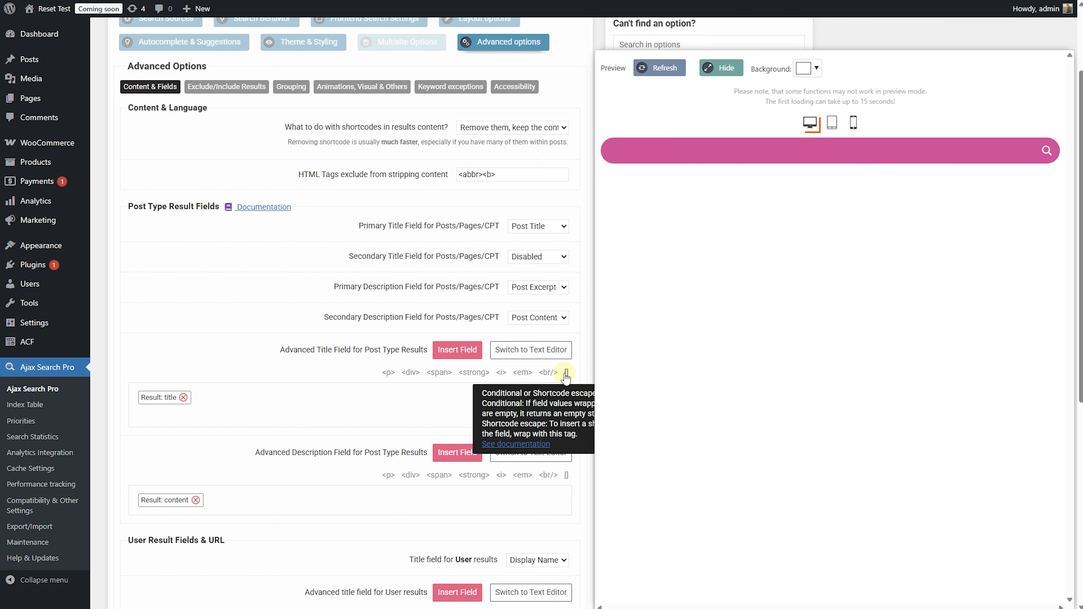
click(457, 350)
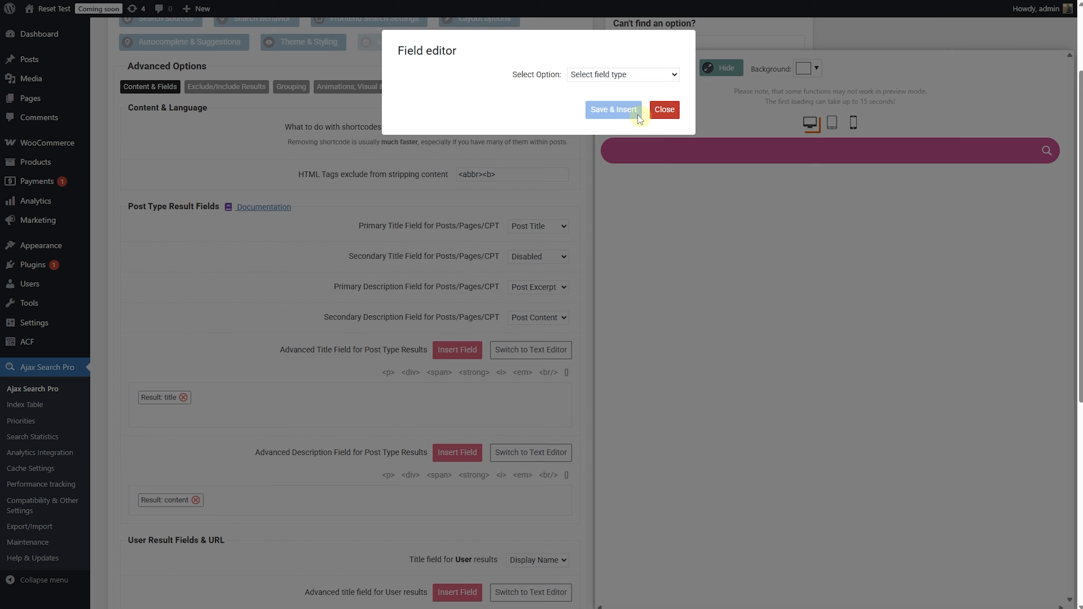
click(662, 109)
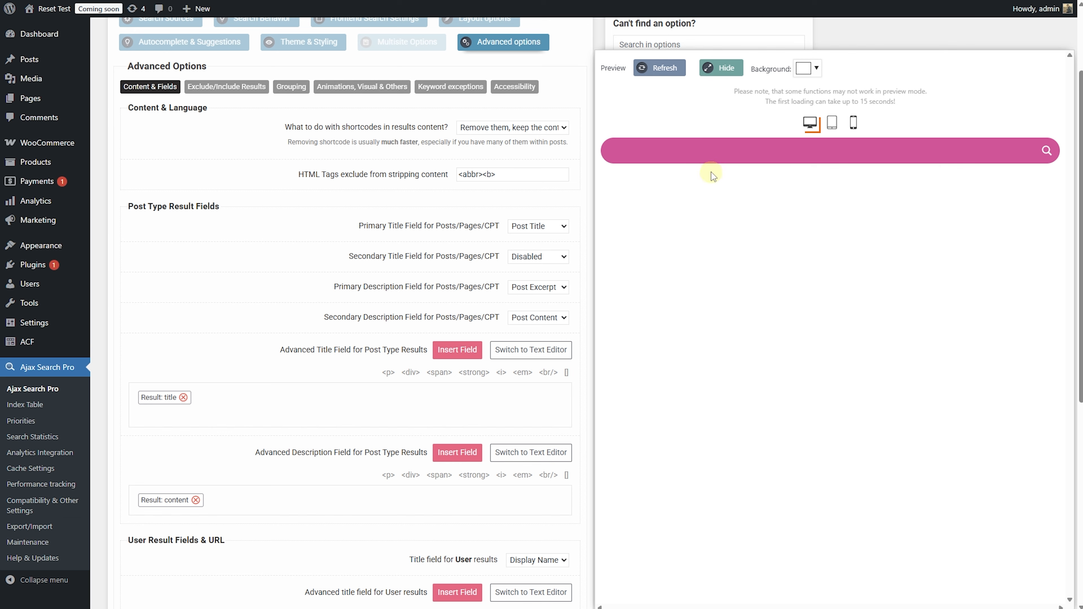
click(709, 154)
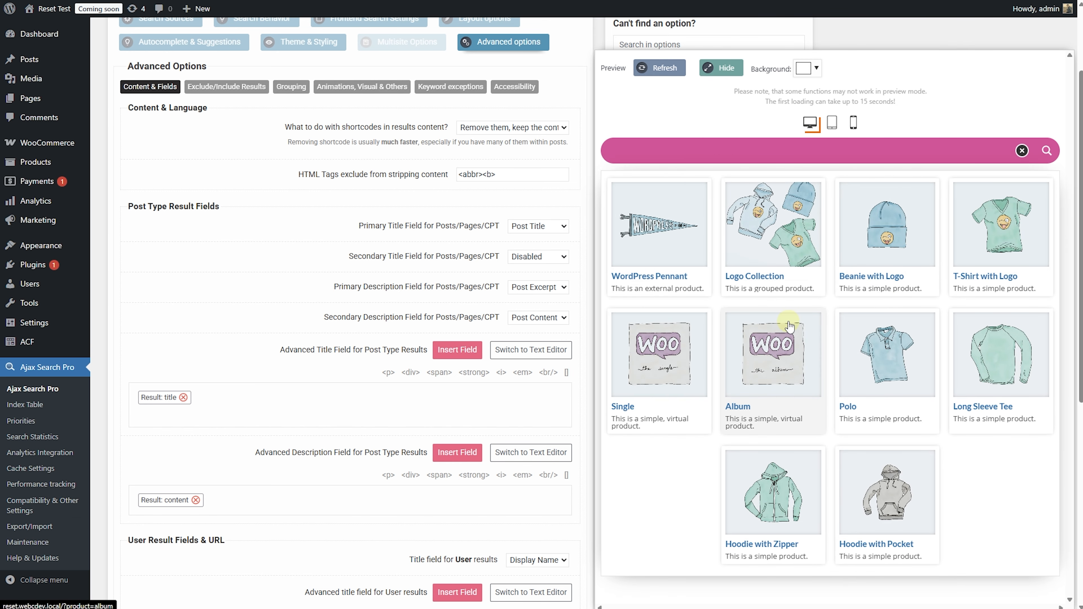
Add an empty <p></p> paragraph on a new line below the content field in the advanced description for post type results
scroll(351, 358, down, 3)
drag(255, 340, 427, 341)
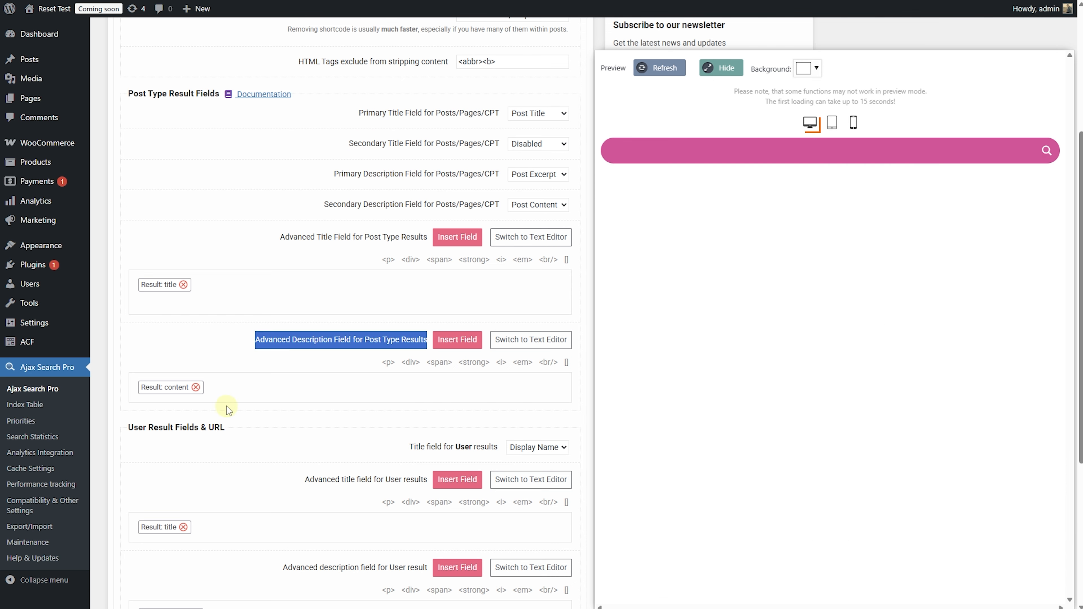
click(233, 389)
key(Return)
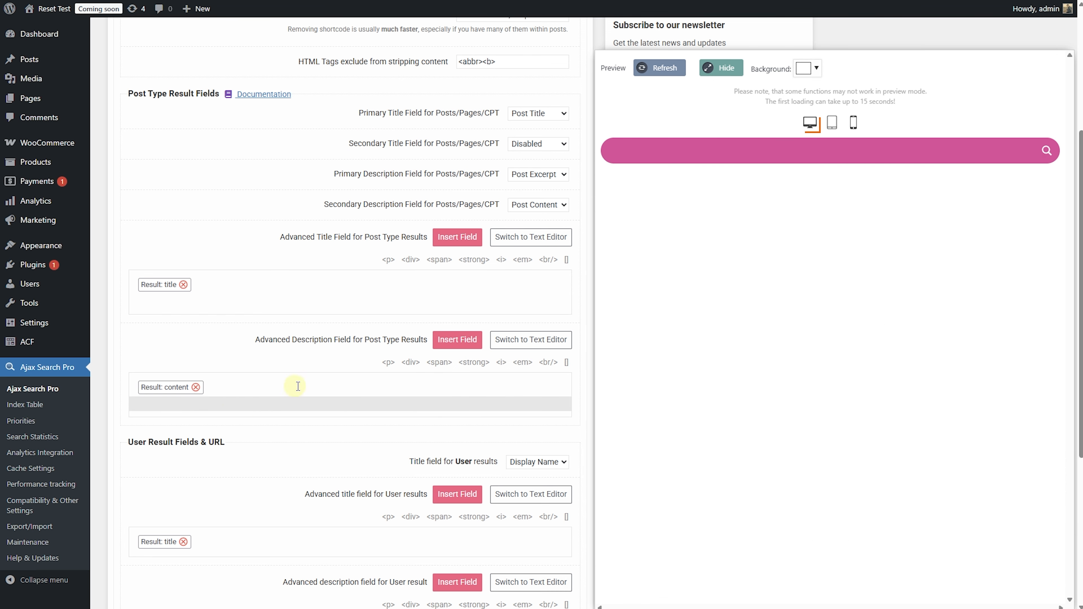
click(389, 362)
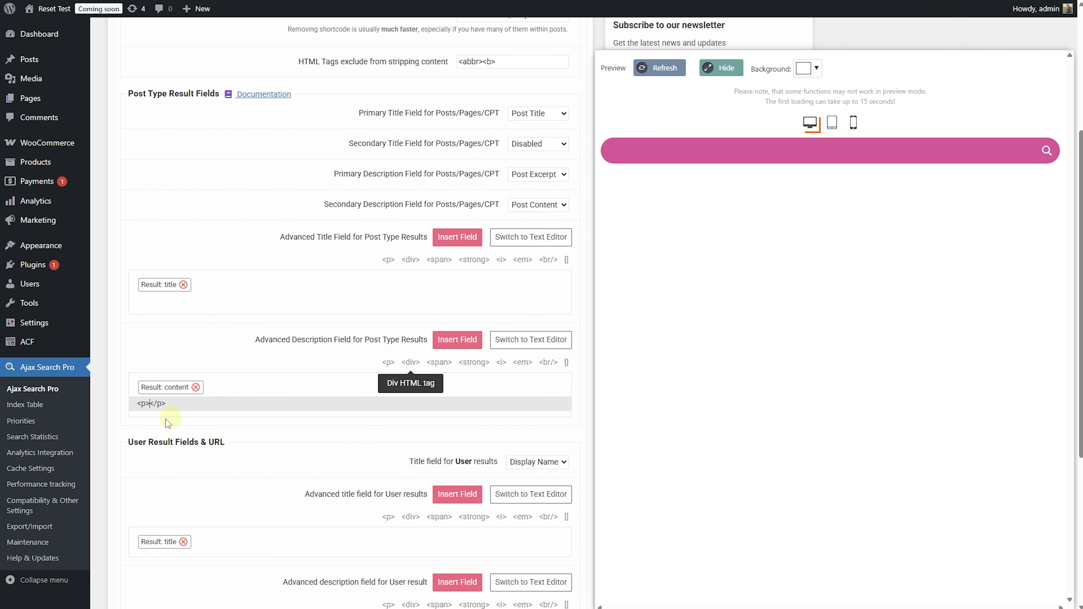
Start a Categories or other Taxonomy Terms field inside the paragraph, using the Product categories (product_cat) taxonomy
click(460, 341)
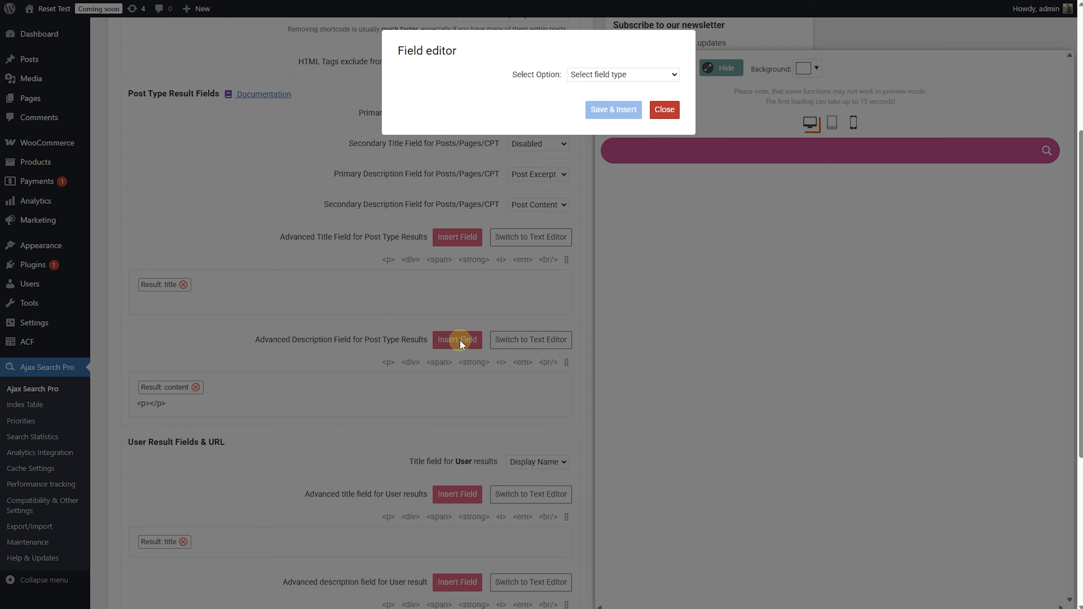
click(644, 77)
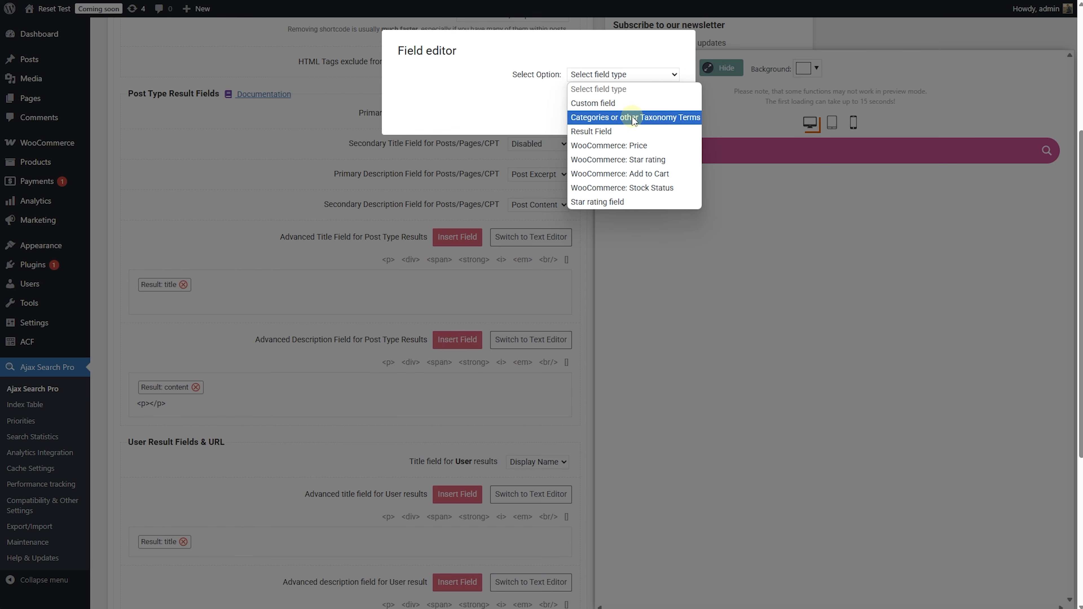
click(659, 122)
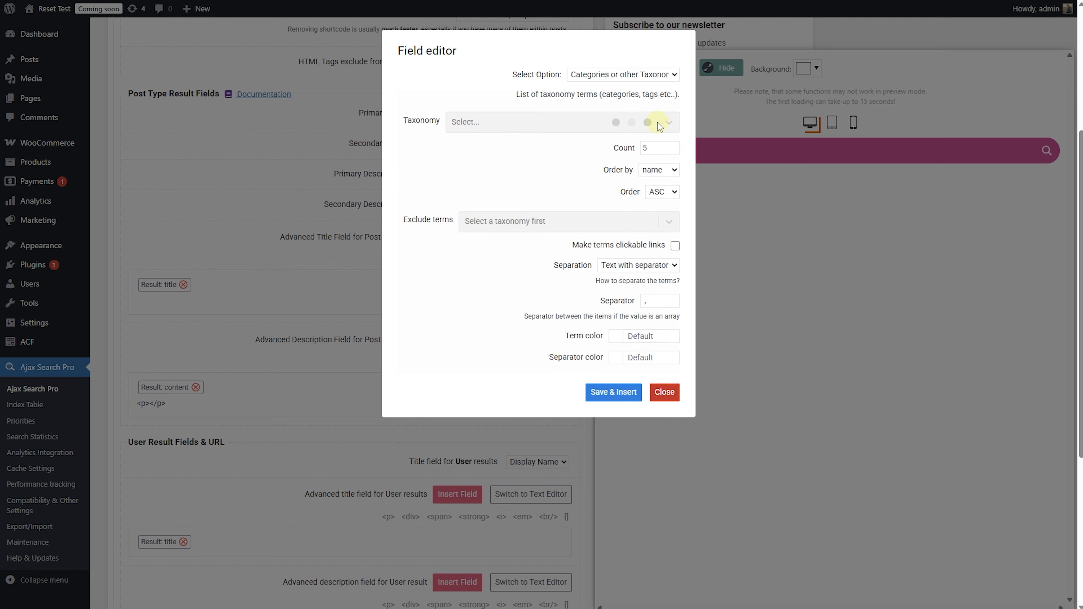
click(583, 122)
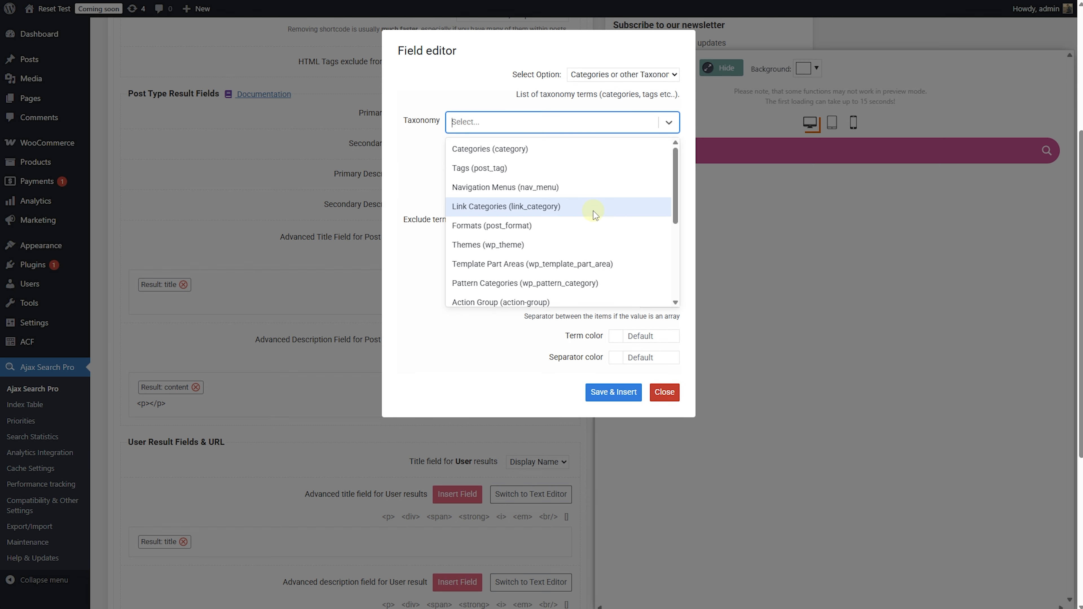
text(prod)
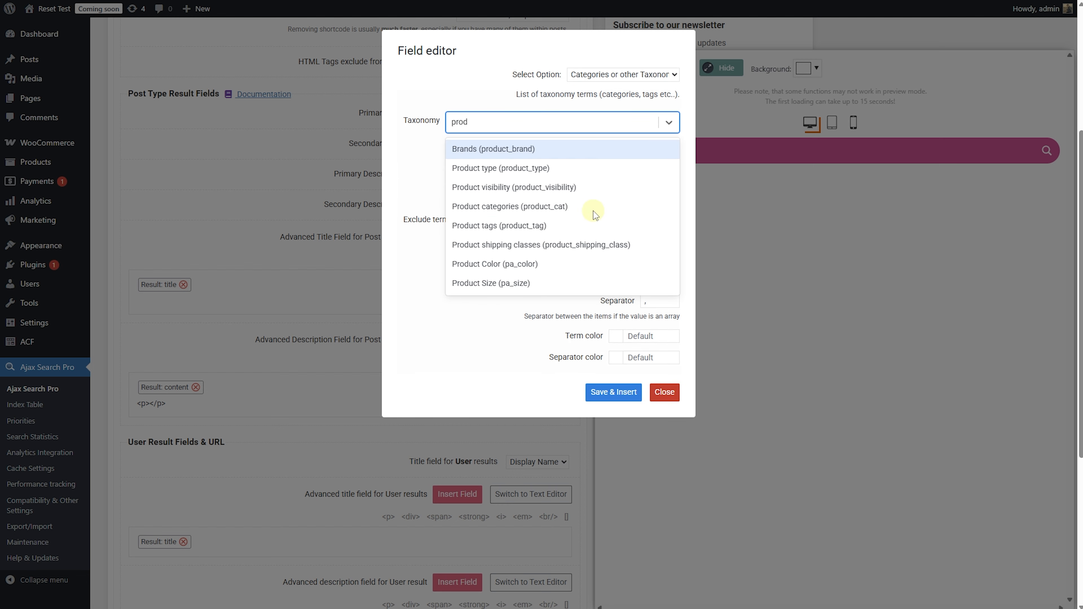
click(501, 208)
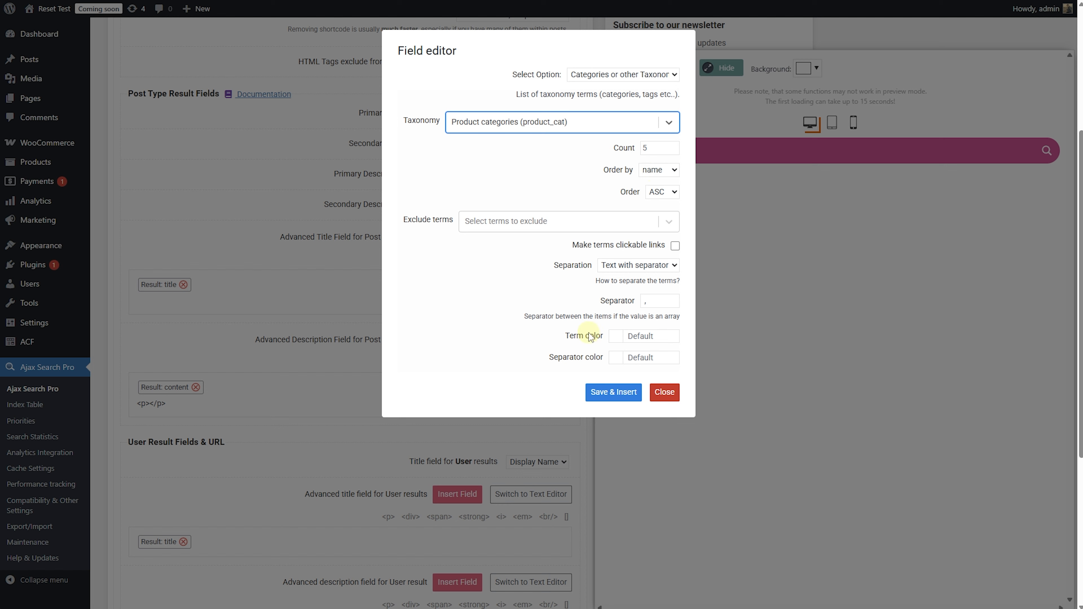
Insert the product categories field with term color #4a80c3ff and check the product results in the refreshed preview
click(681, 335)
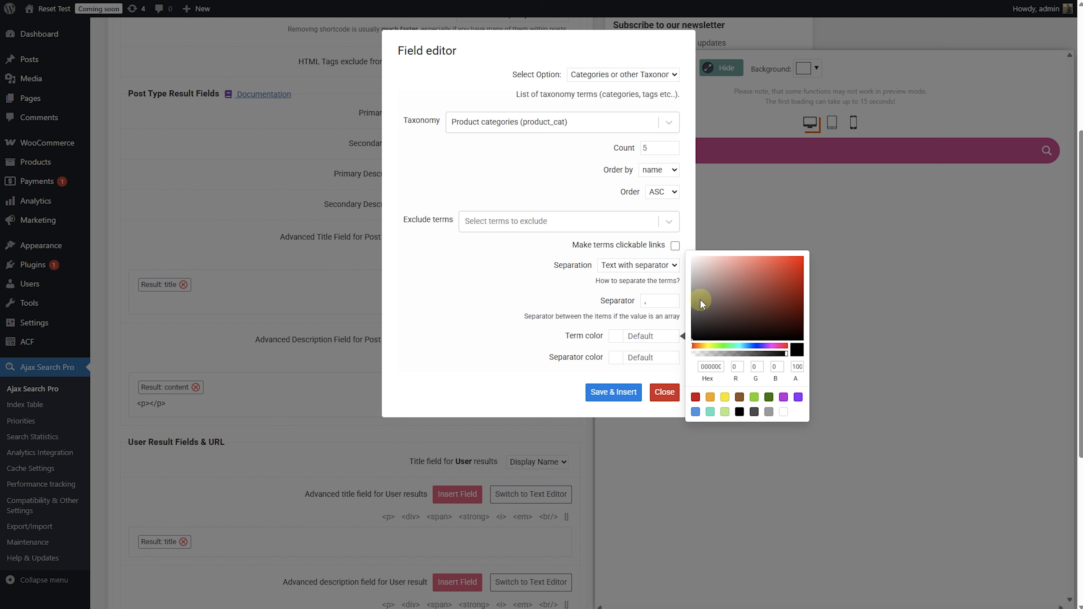
click(748, 345)
click(759, 275)
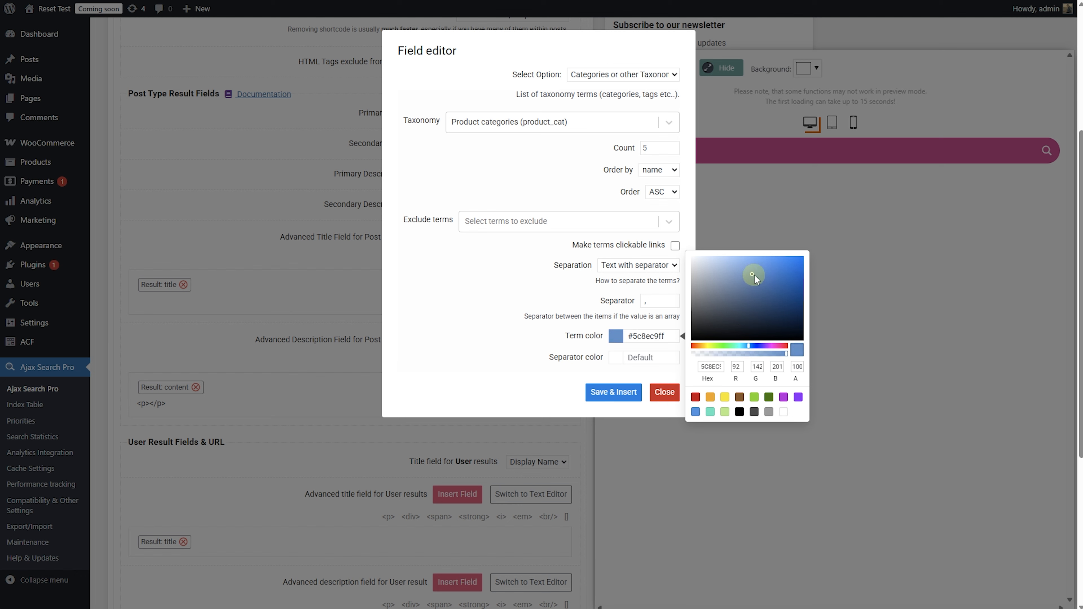
click(607, 350)
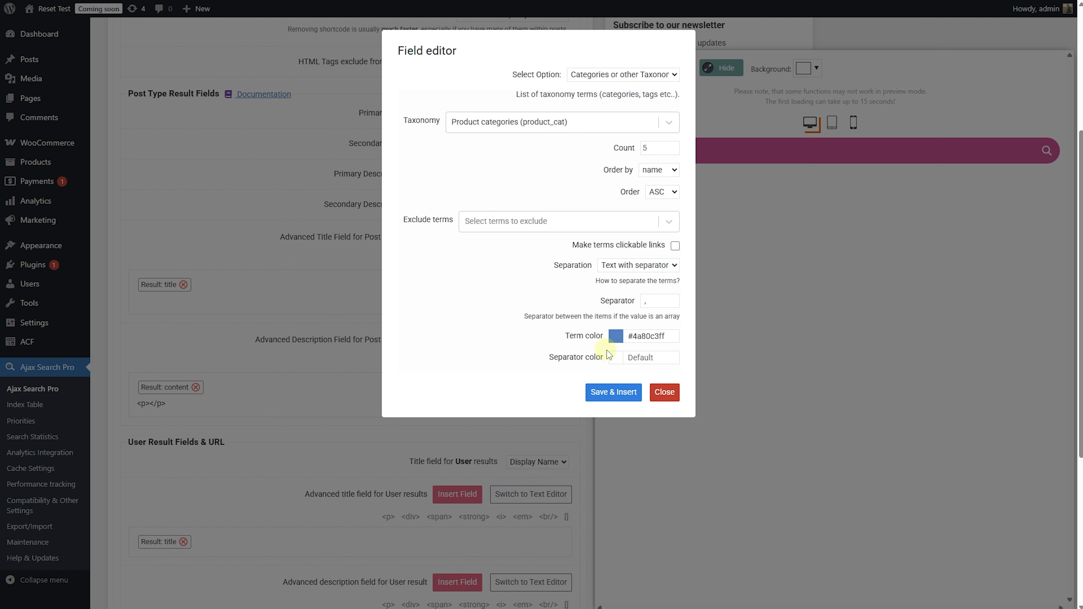
click(603, 392)
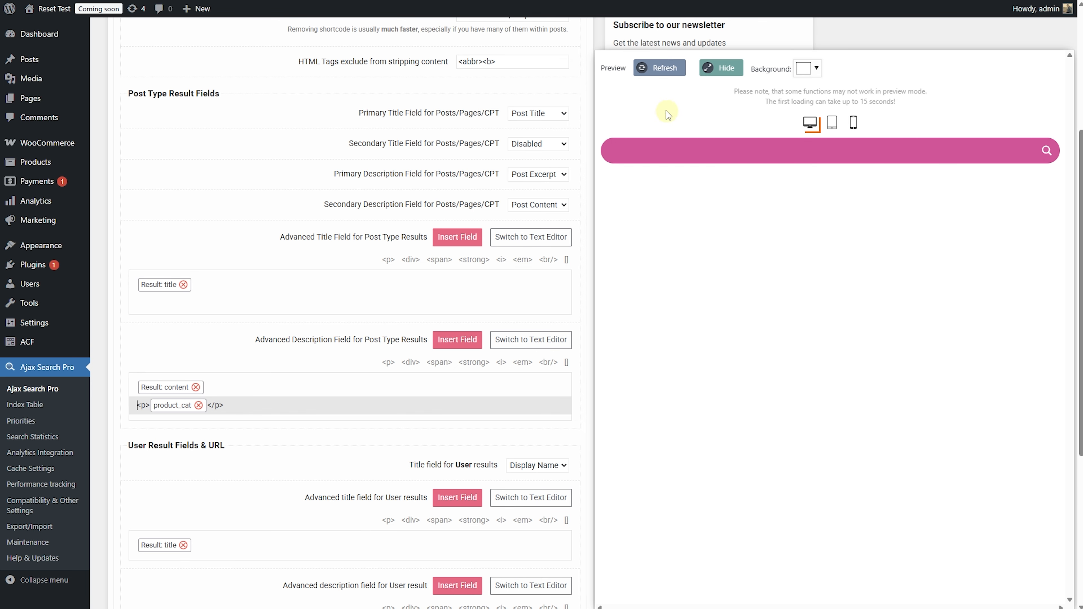
click(667, 69)
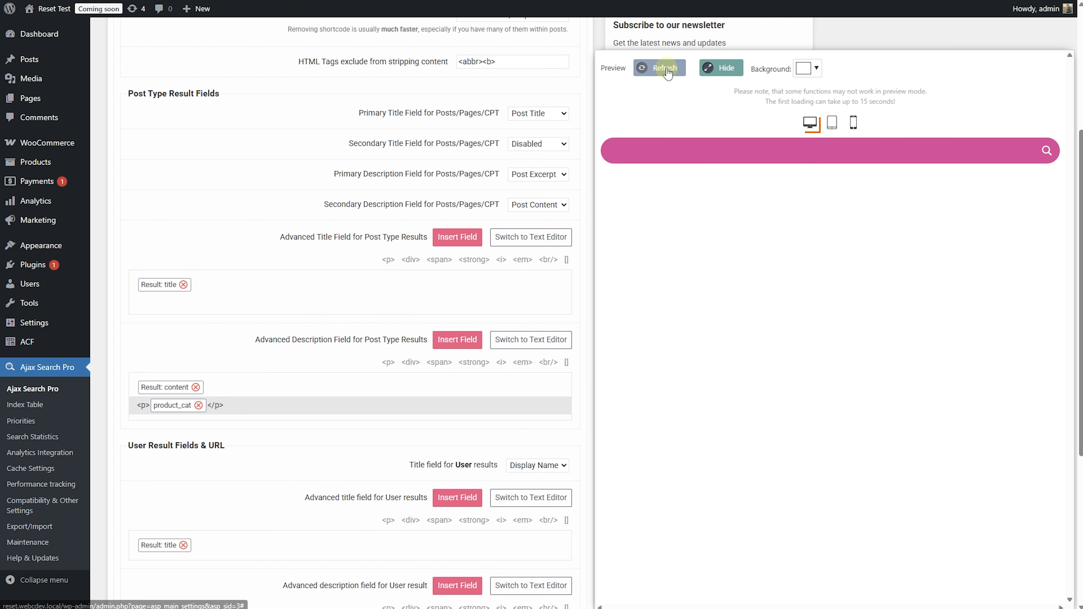
click(668, 157)
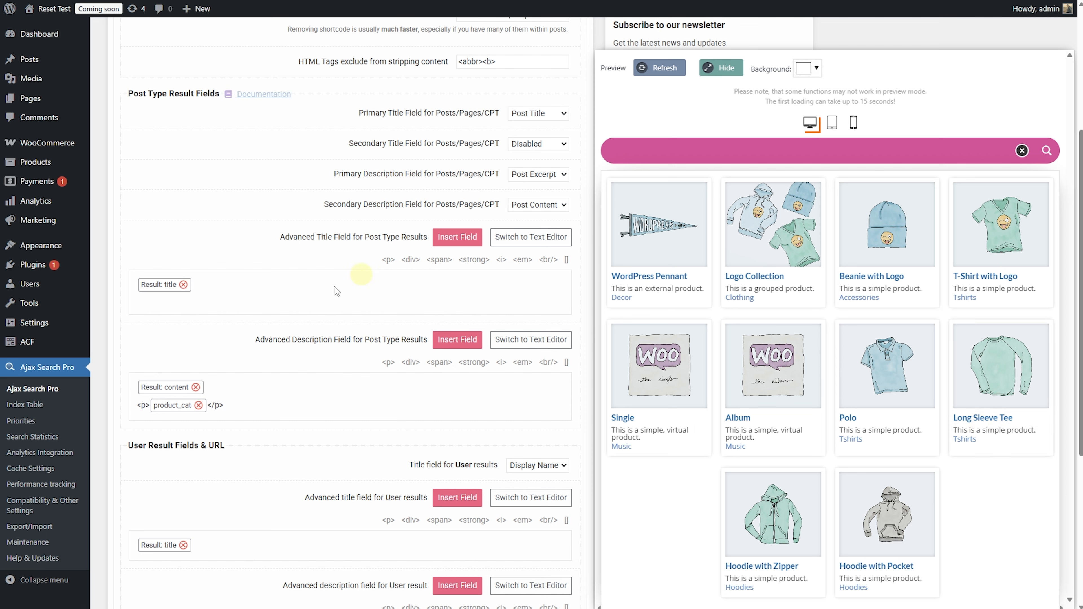
Add the label "Categories: " before the product_cat field inside the paragraph
click(150, 404)
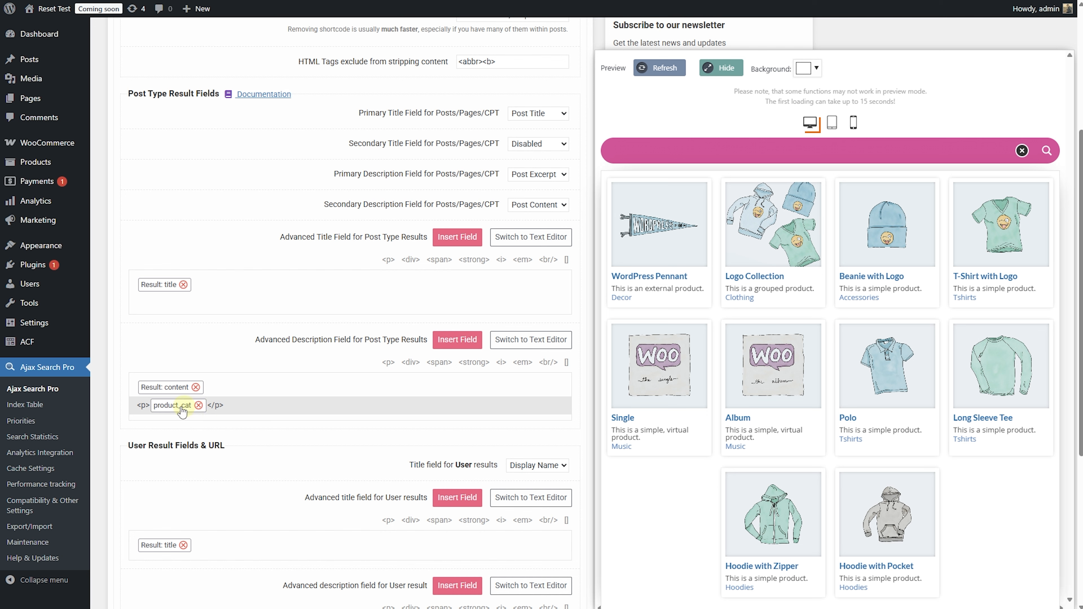
text(Ca )
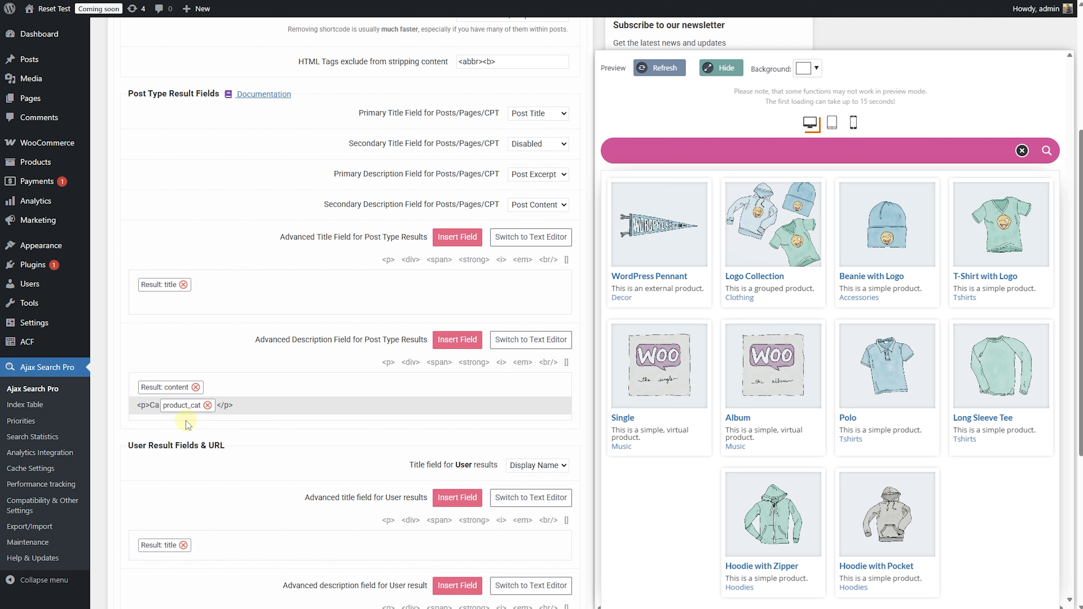
text(tegories:)
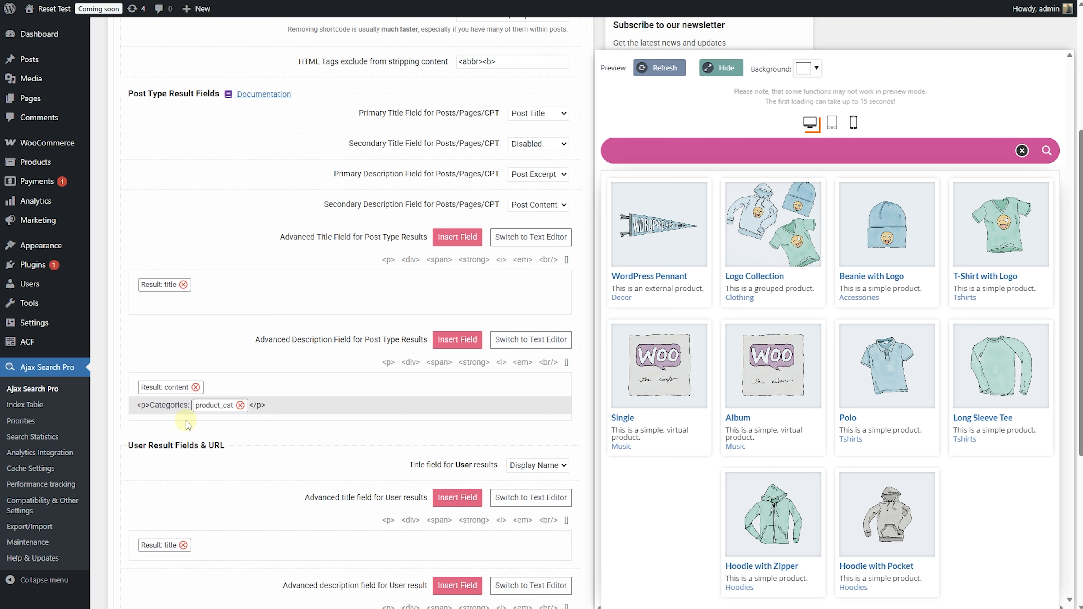
Insert a <br/> line break after the content field in the advanced description and check the results in the refreshed preview
click(225, 386)
click(137, 406)
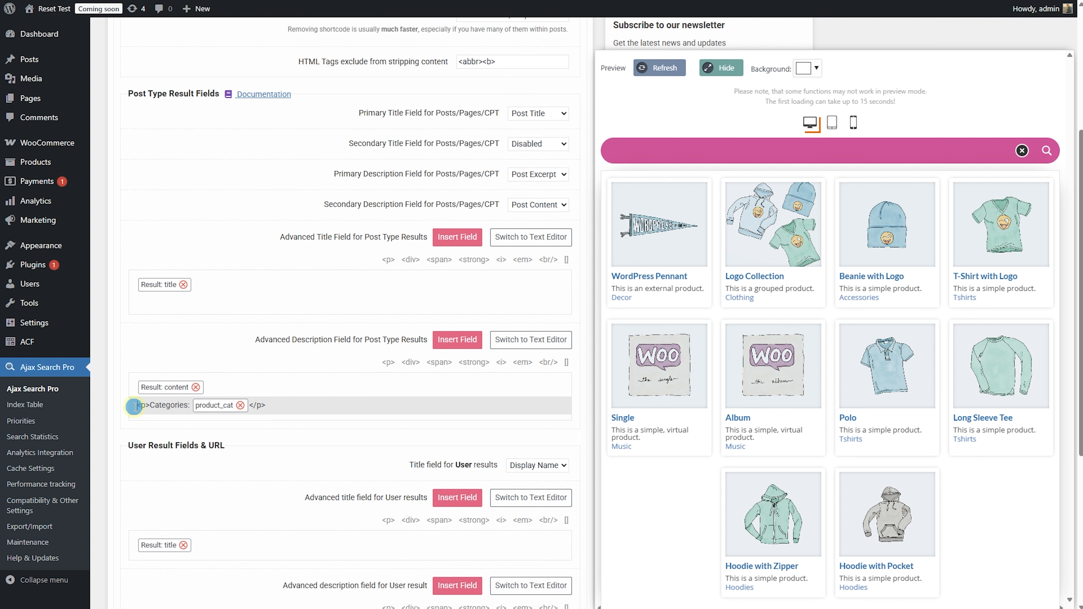
click(222, 382)
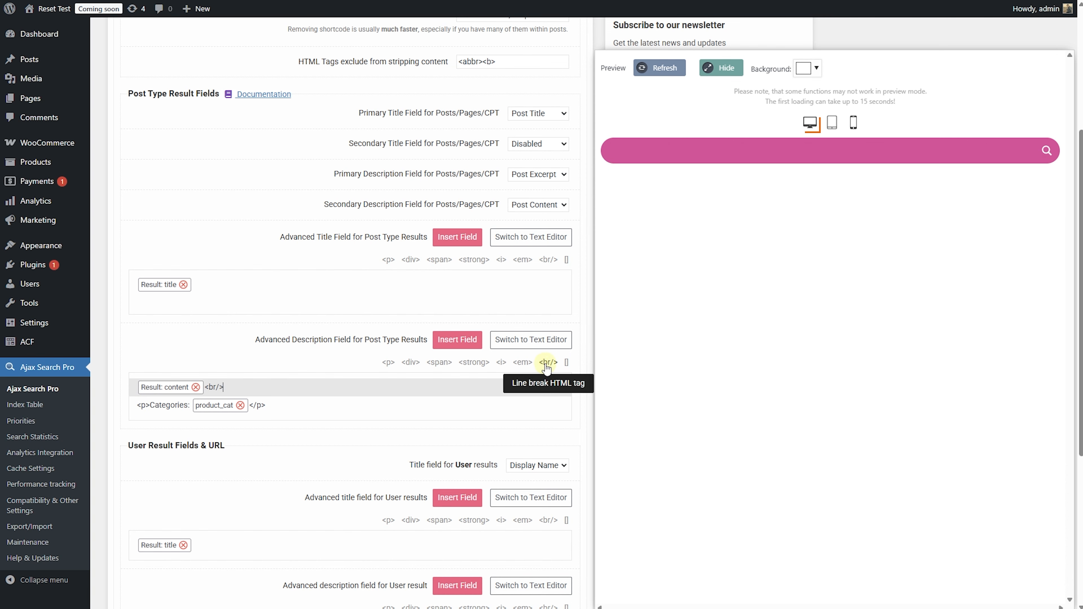
click(548, 363)
click(659, 68)
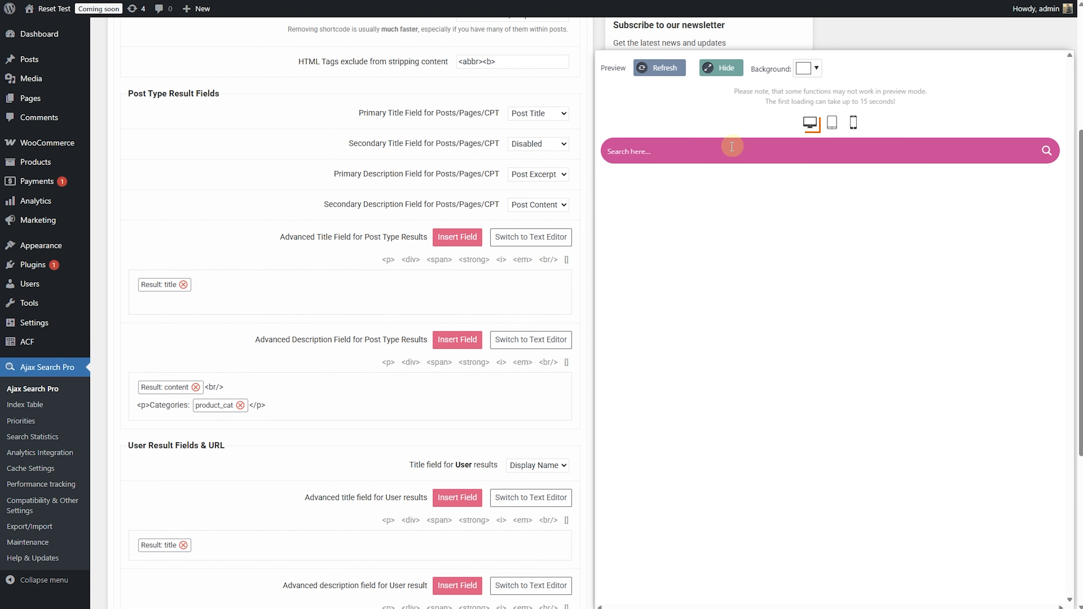
click(716, 153)
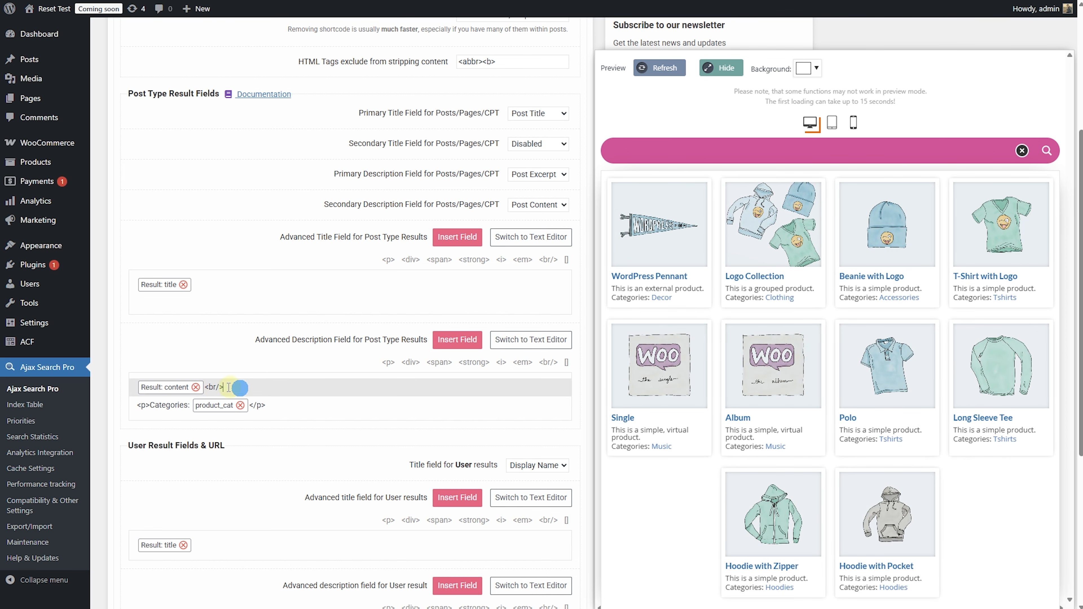
Duplicate the <br/> line break after the content field and search the refreshed preview for "beanie"
drag(224, 387, 206, 387)
key(ctrl+c)
click(247, 388)
key(ctrl+v)
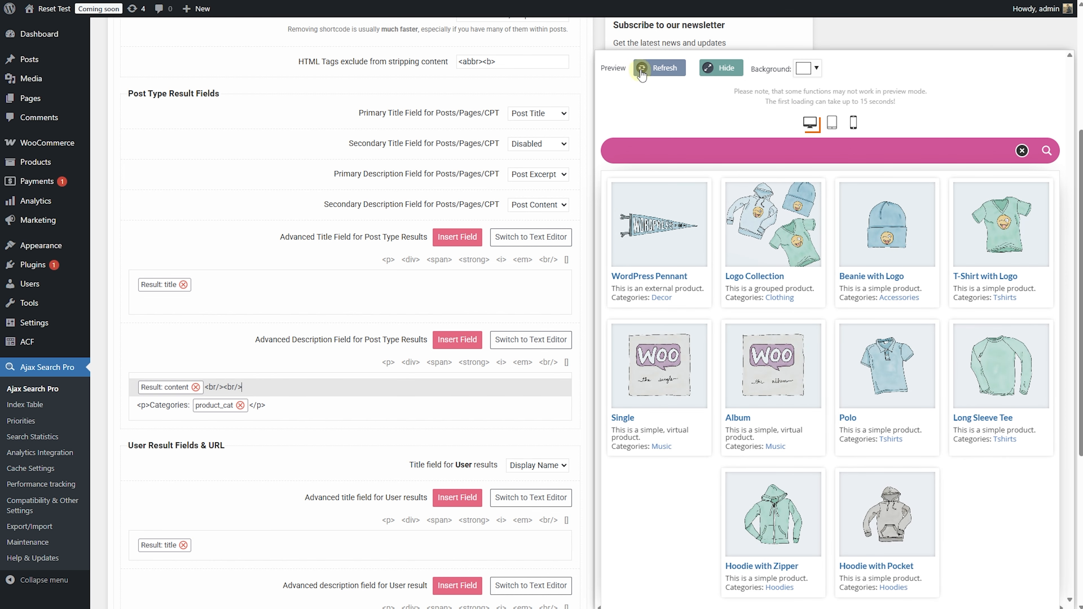
click(653, 70)
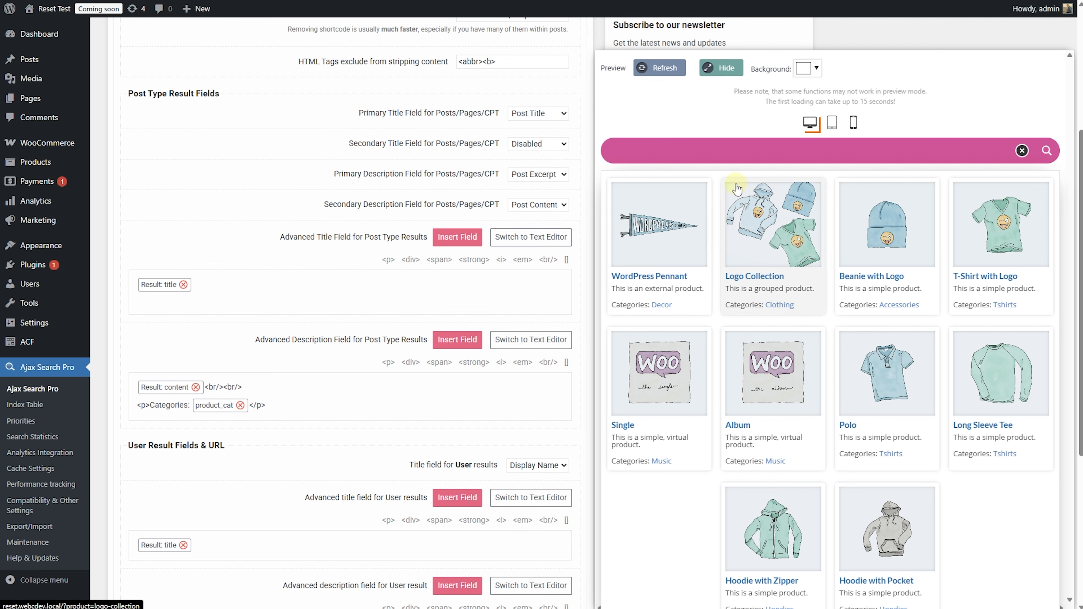
text(ie)
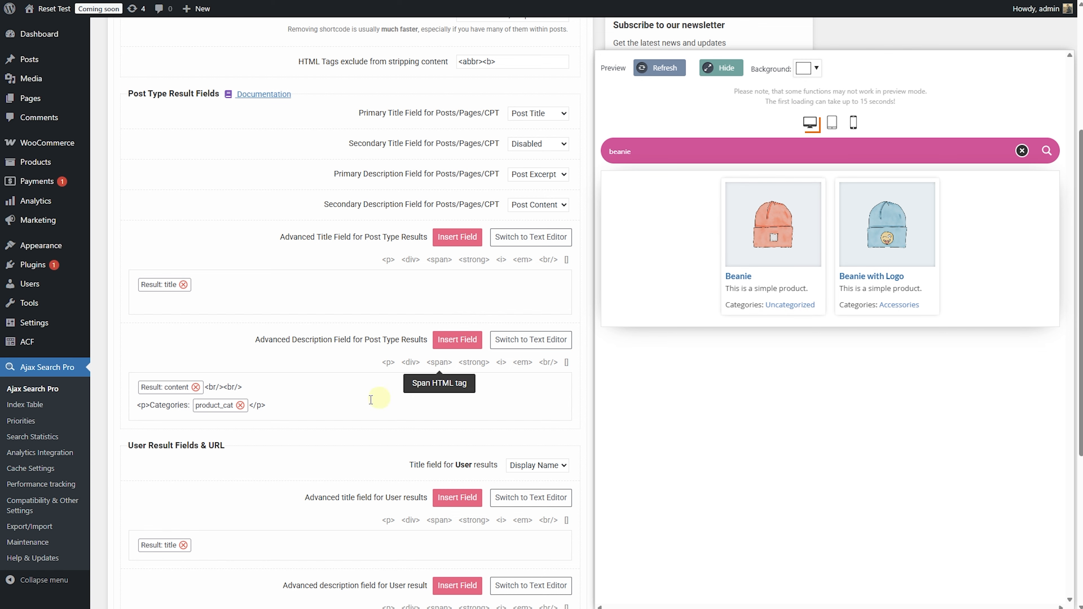
Exclude the Uncategorized term from the product_cat field and search the refreshed preview for "bean"
click(219, 409)
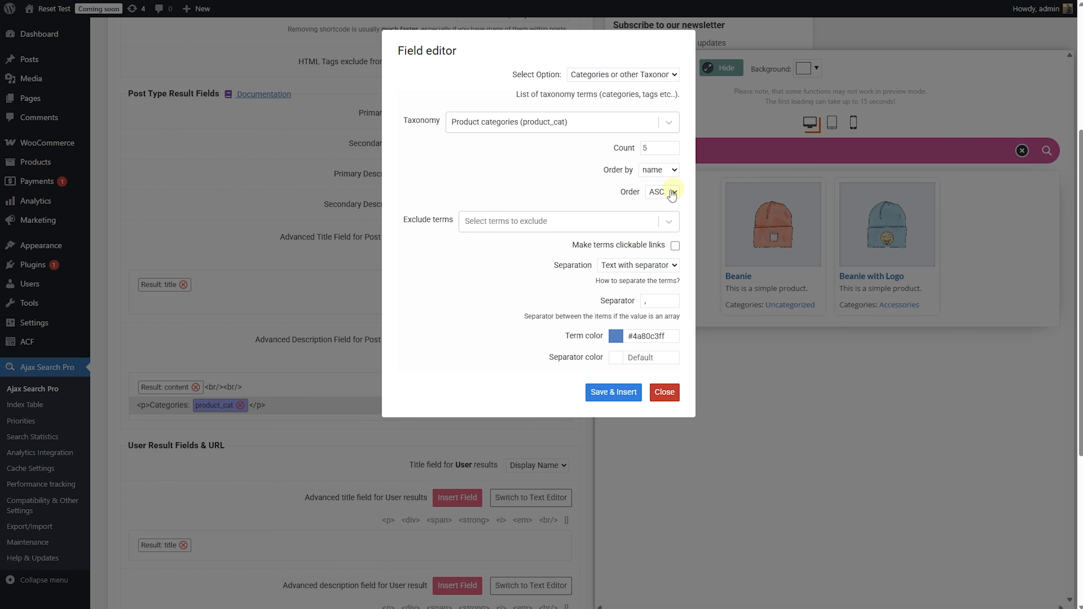
click(562, 224)
click(517, 249)
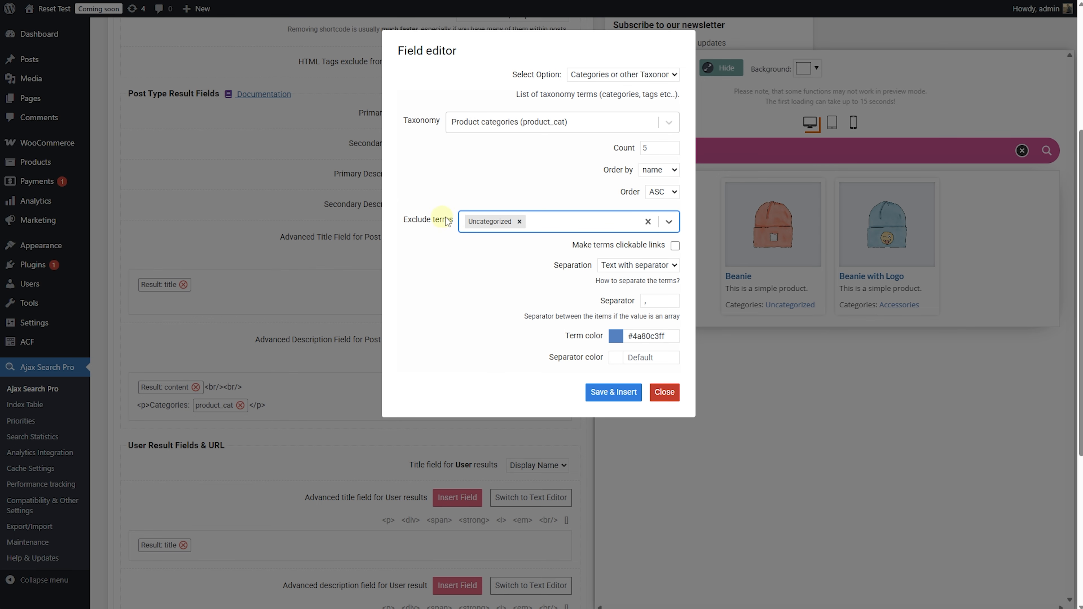
click(611, 390)
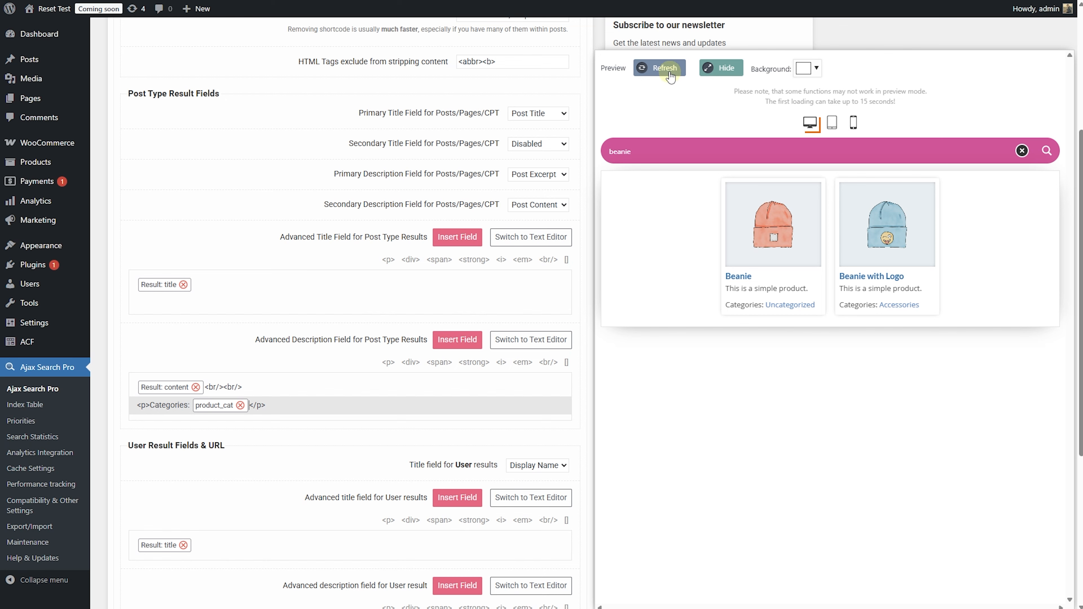
click(695, 158)
text(b)
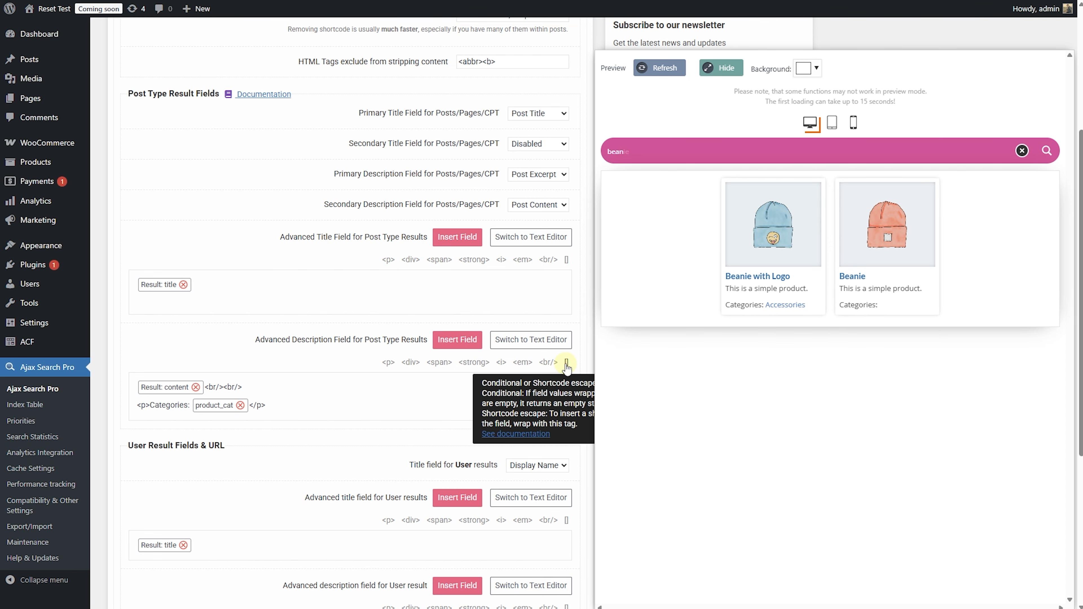
Wrap the whole Categories paragraph of the advanced description in conditional square brackets
drag(596, 178, 750, 180)
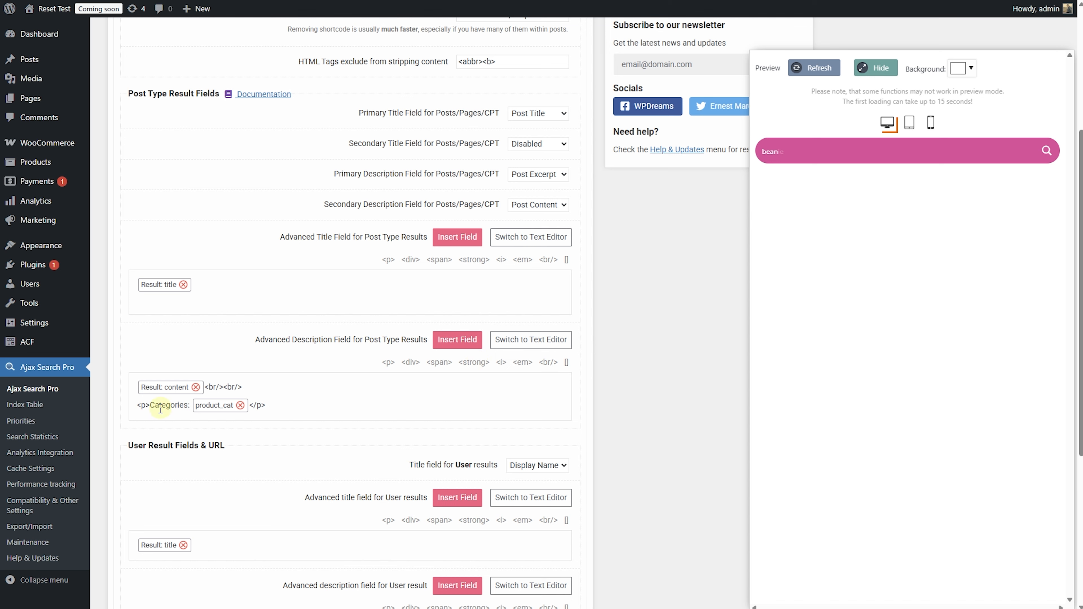
drag(276, 409, 142, 406)
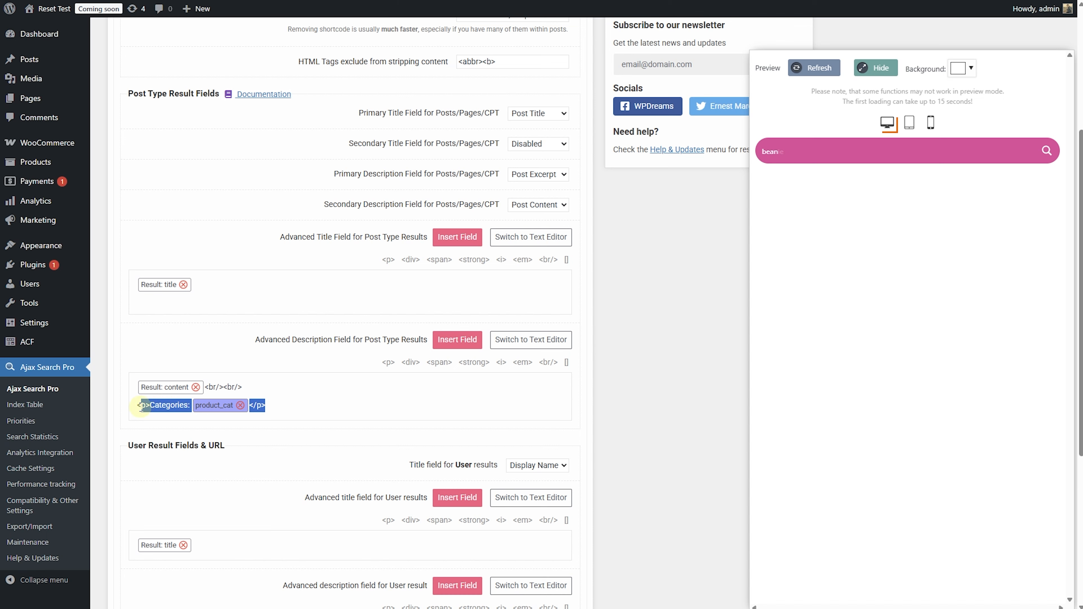
click(567, 362)
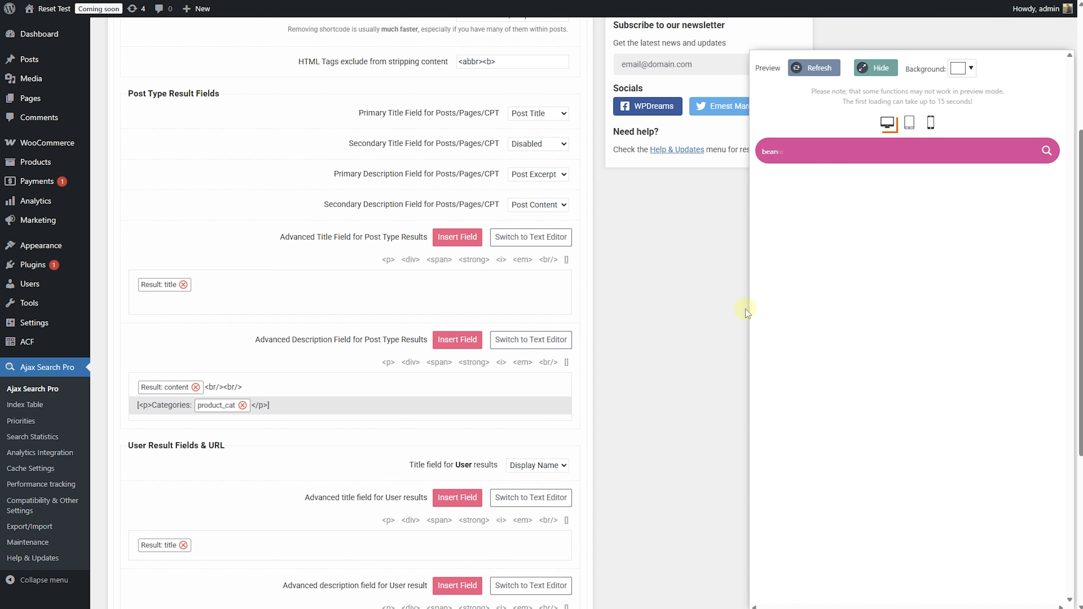
Refresh the search preview and search it for "bean" to check the conditional category line
mouse_move(750, 308)
click(707, 152)
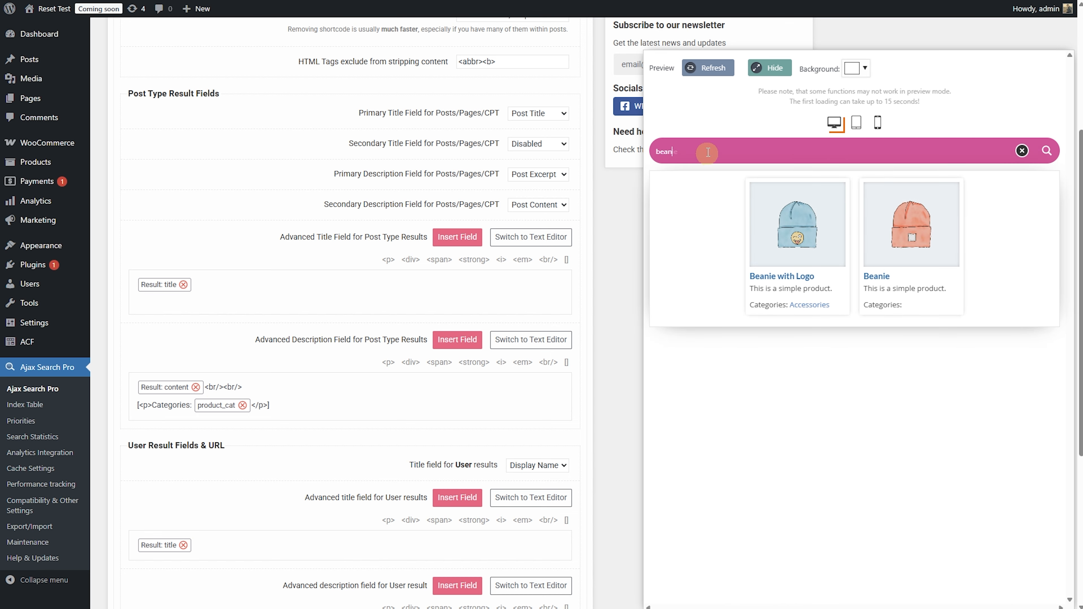
click(710, 68)
click(703, 151)
text(be)
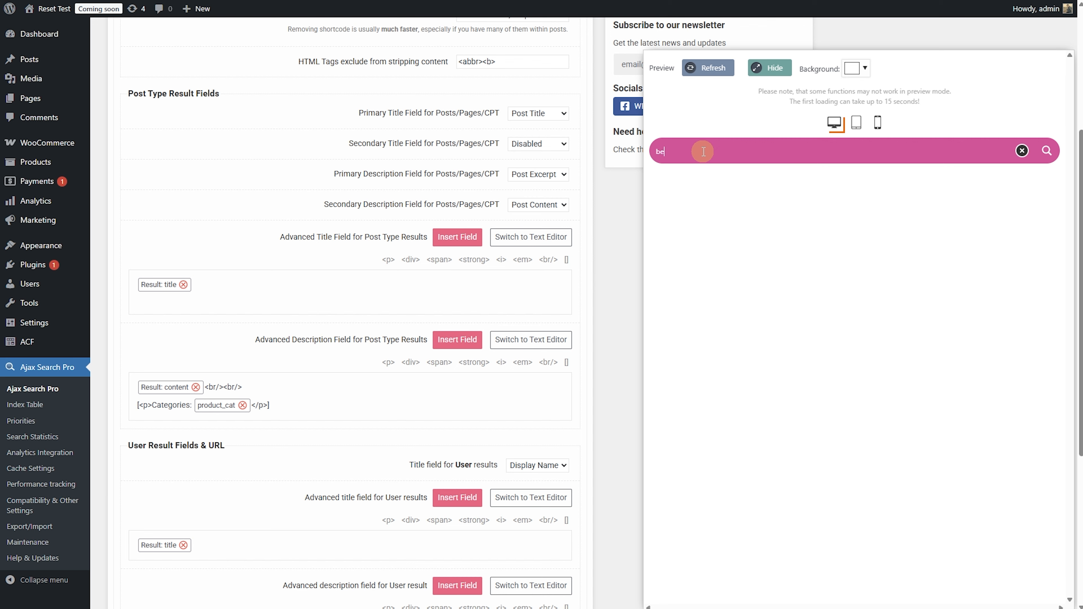
text(an)
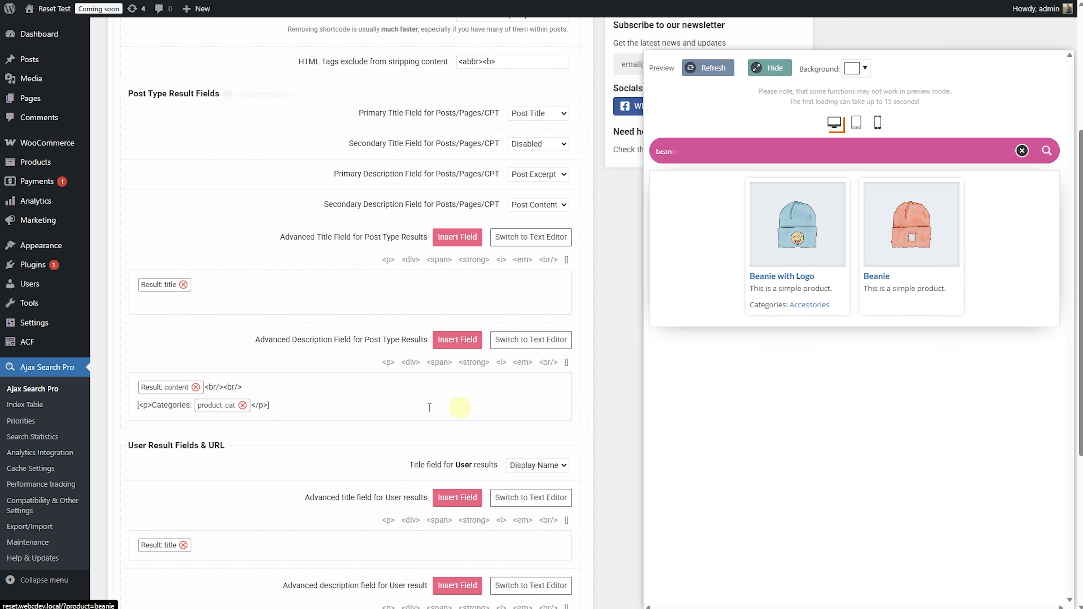
Add the test text "asdasdasd" after the closing </p> inside the brackets and search the refreshed preview for "beanie"
click(269, 405)
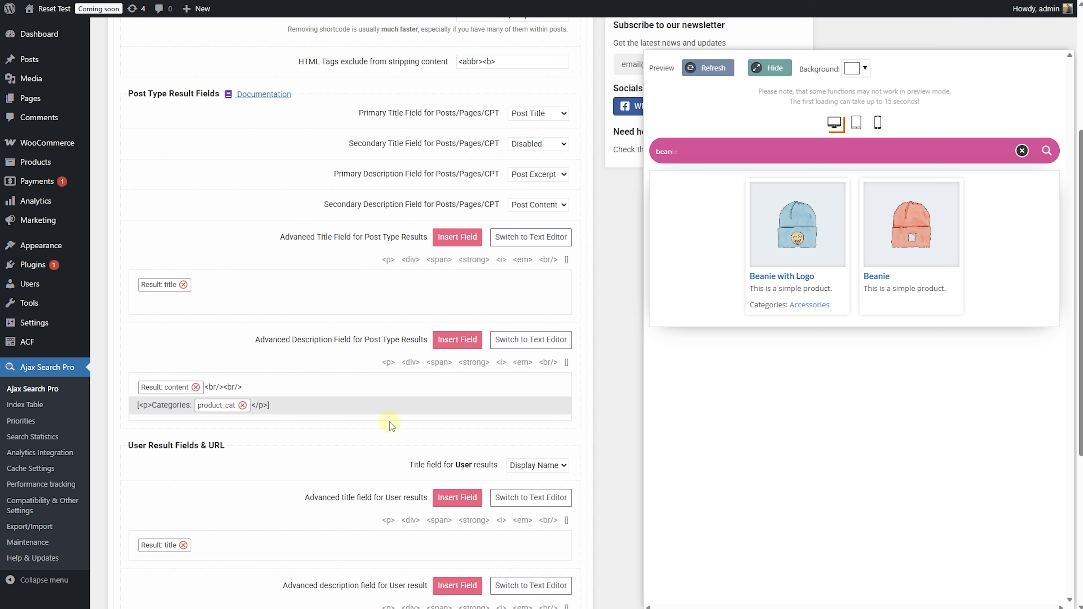
text(asdasdasd)
click(709, 67)
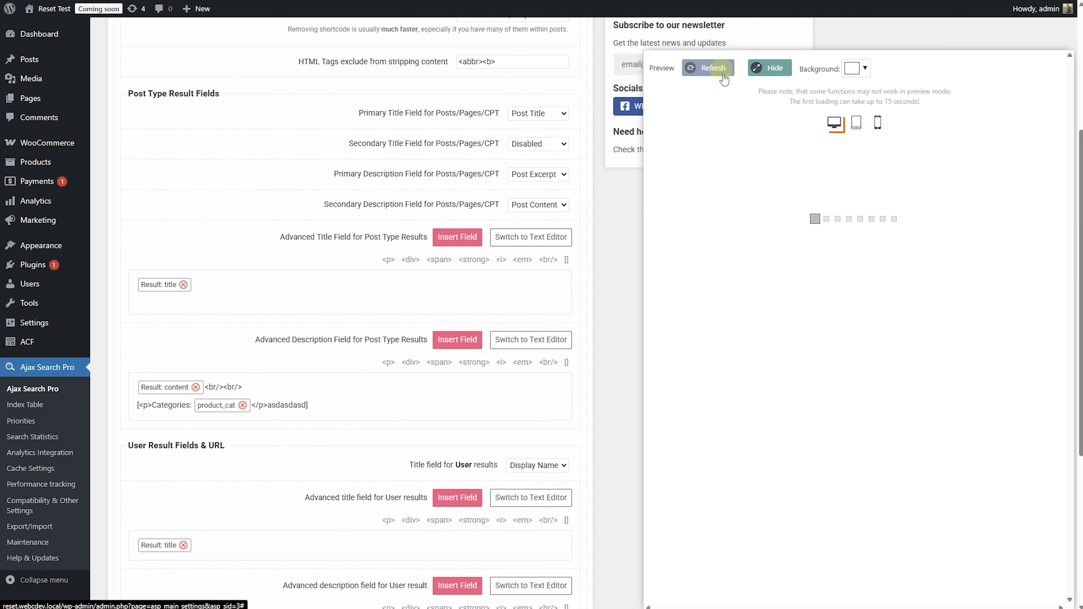
click(698, 156)
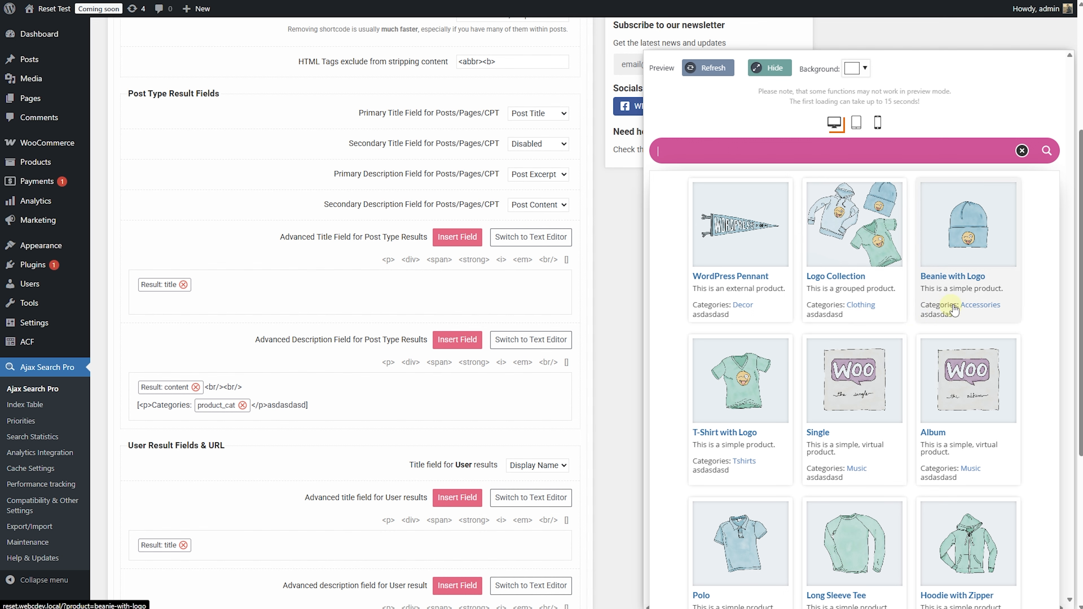
click(752, 152)
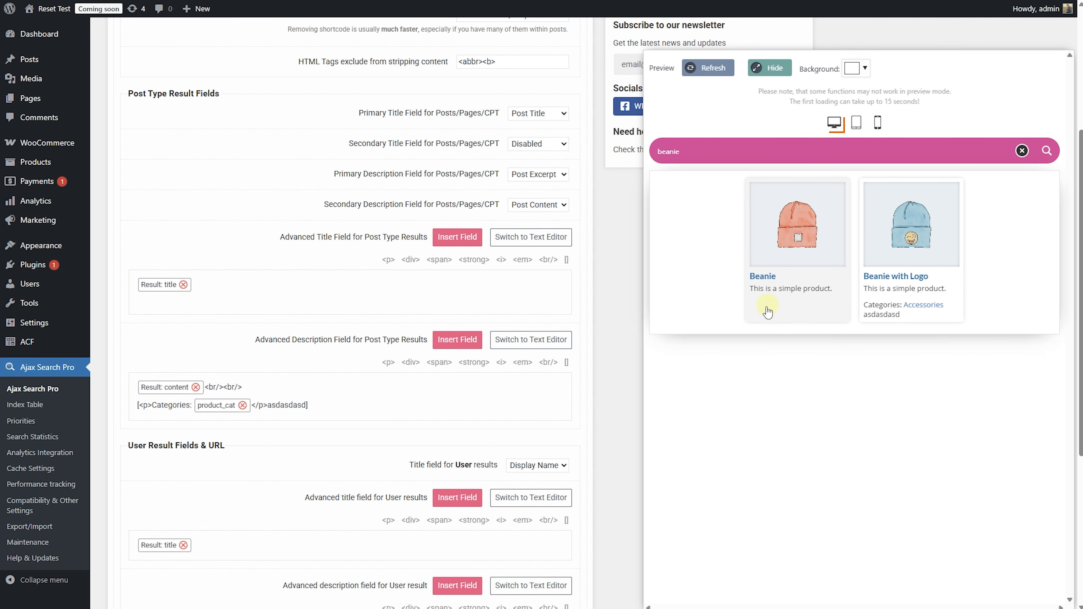
Remove the test text "asdasdasd" from the bracketed Categories line
double_click(284, 406)
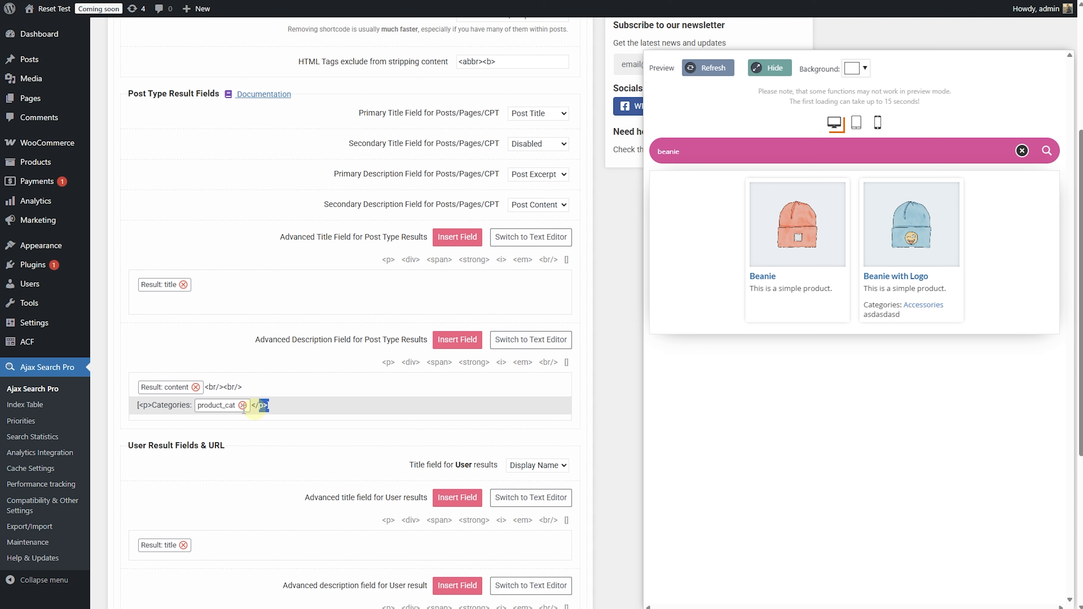
drag(243, 409, 131, 412)
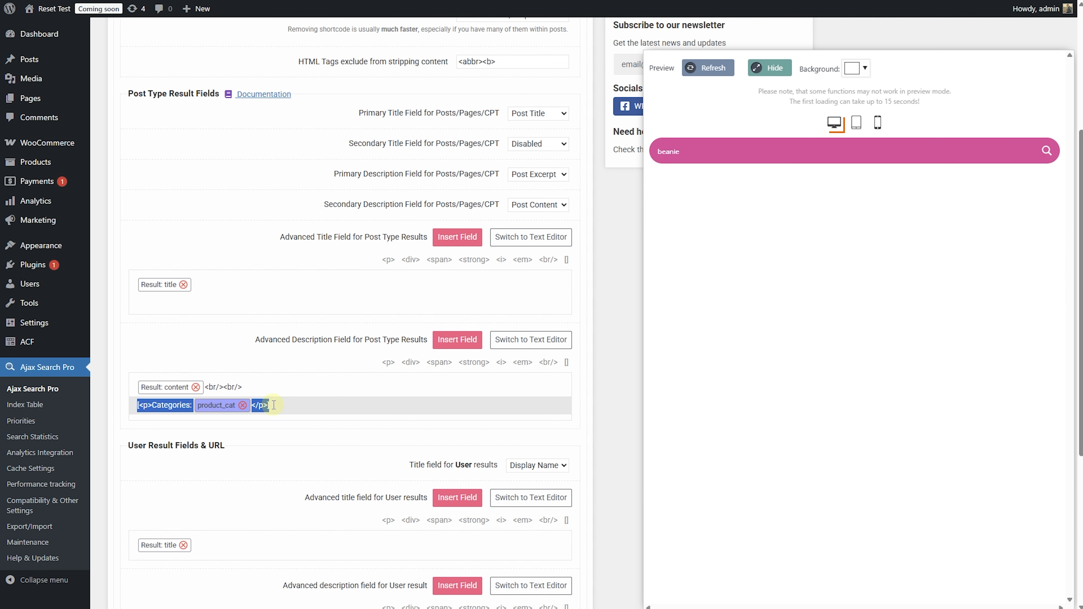
click(261, 406)
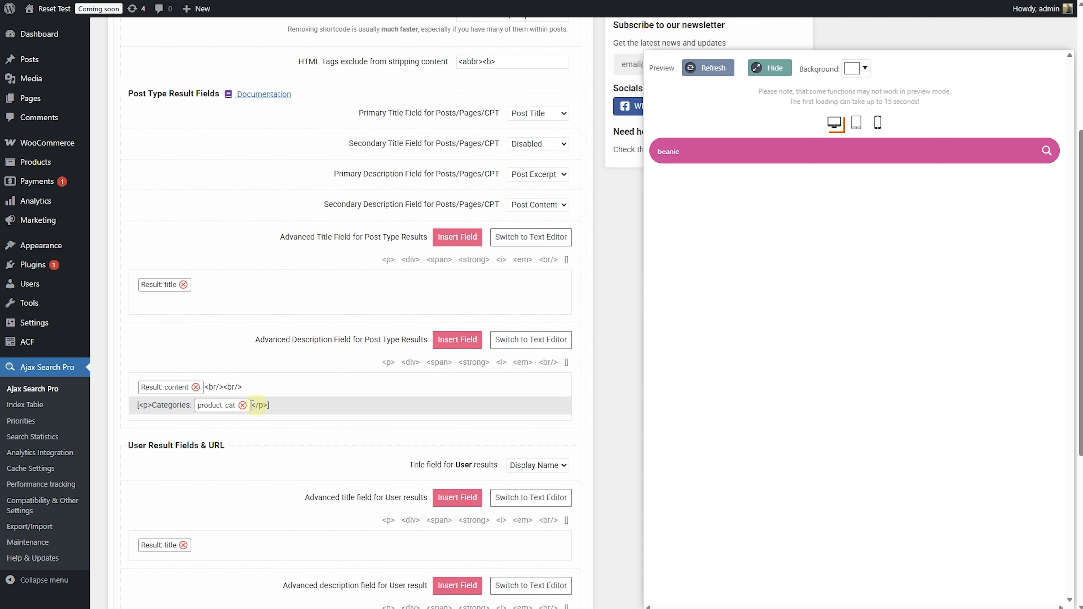
drag(137, 404, 266, 404)
click(308, 404)
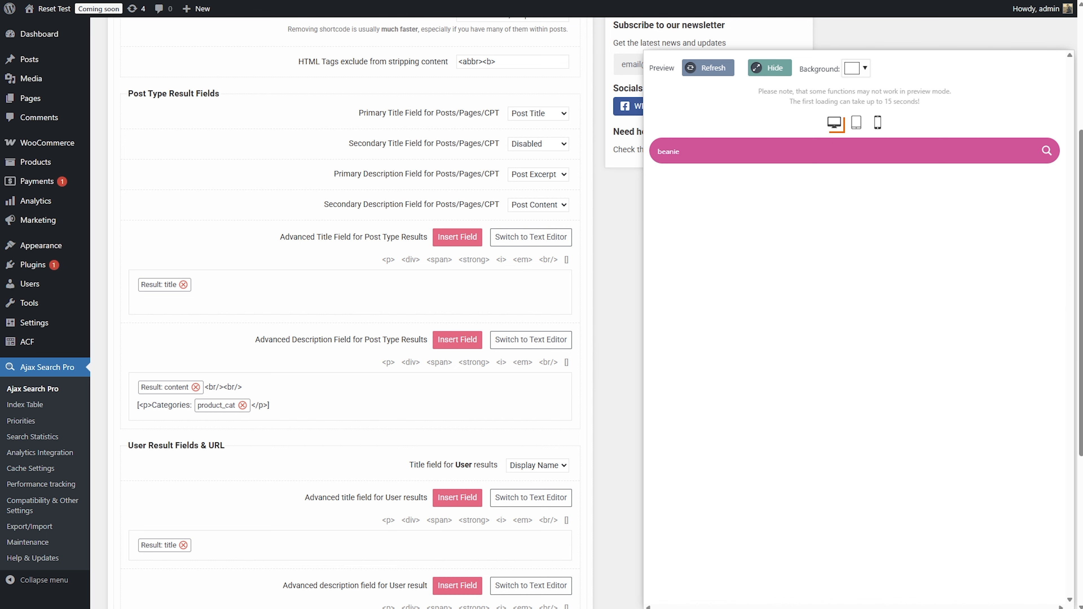
Insert a WooCommerce: Add to Cart field with its quantity input enabled on a separate line between the content field and the line breaks
click(207, 386)
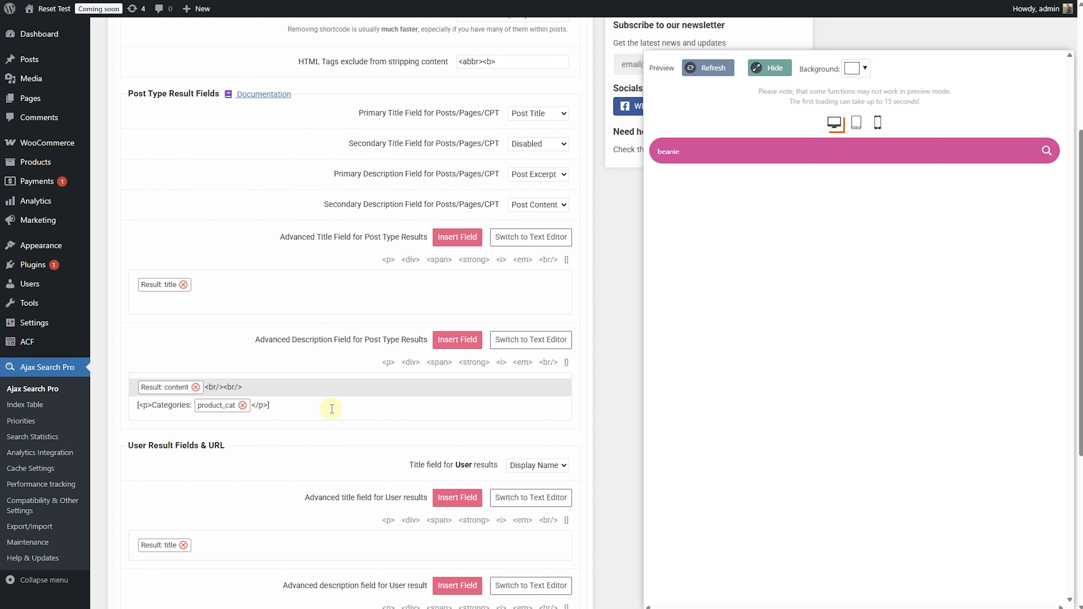
key(Return)
key(Return)
key(Up)
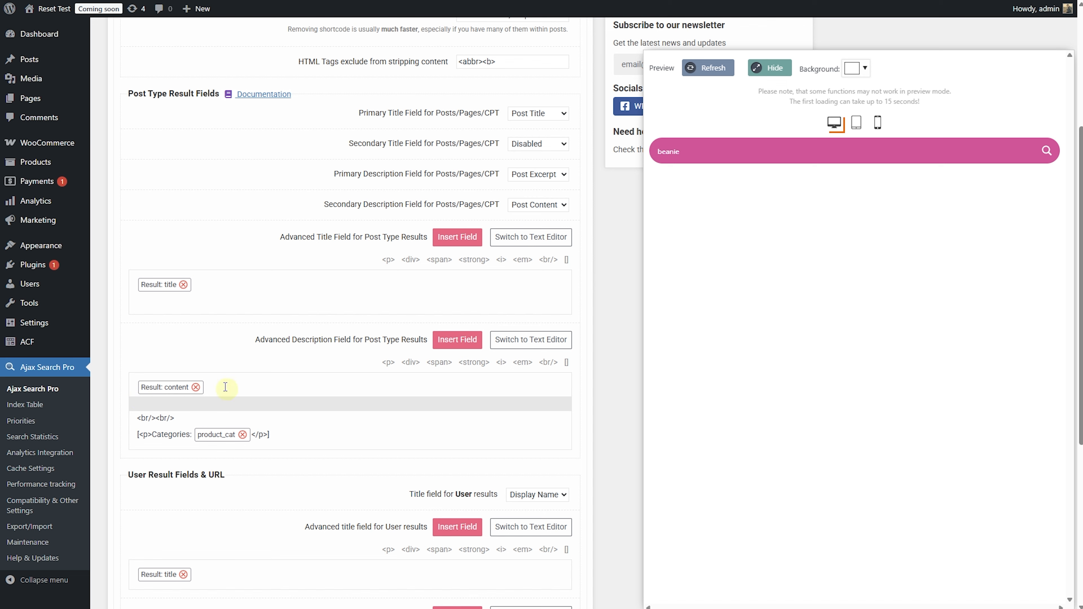
click(246, 404)
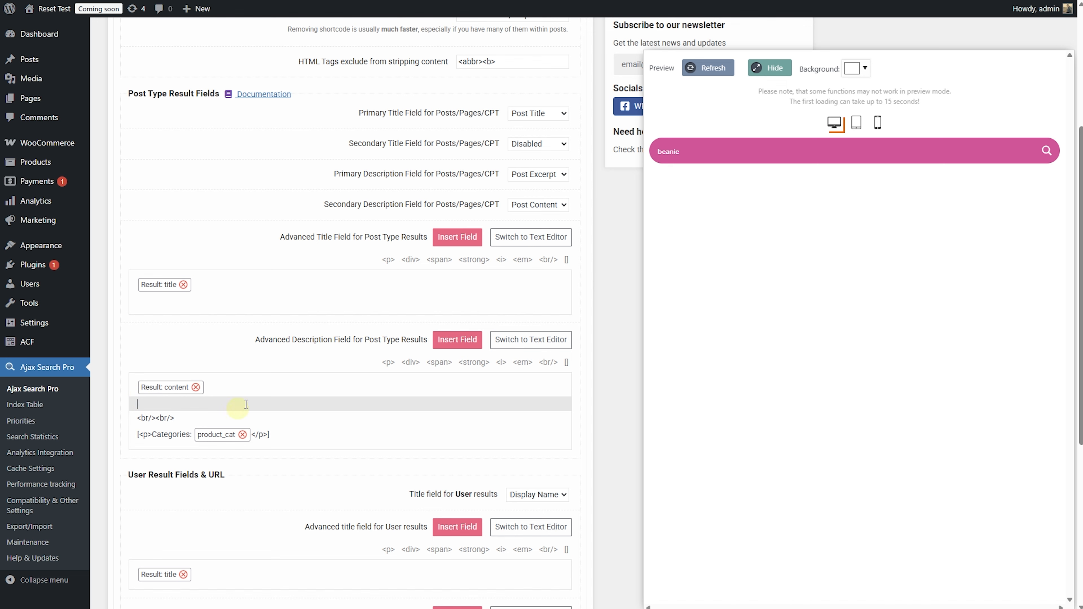
click(457, 339)
click(622, 75)
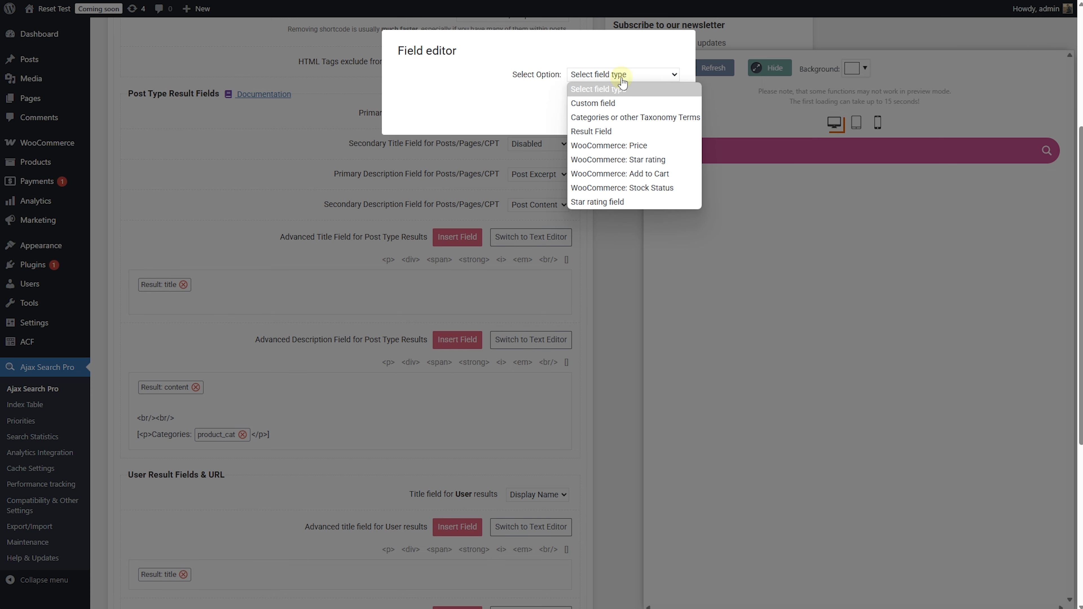
click(649, 174)
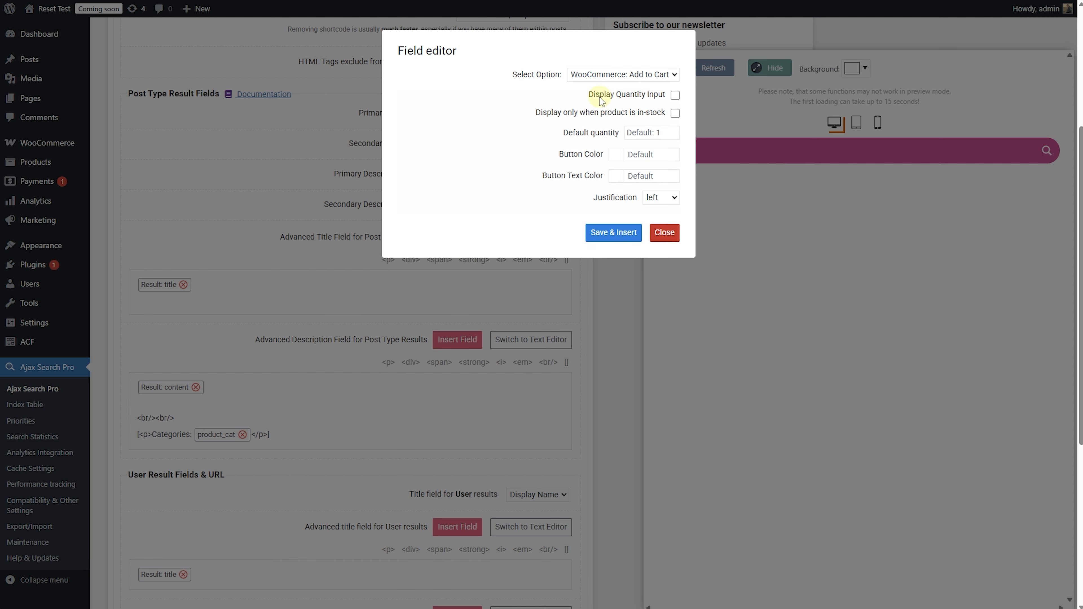
click(674, 96)
click(618, 232)
Refresh the preview and examine the add-to-cart controls in the product results
click(717, 68)
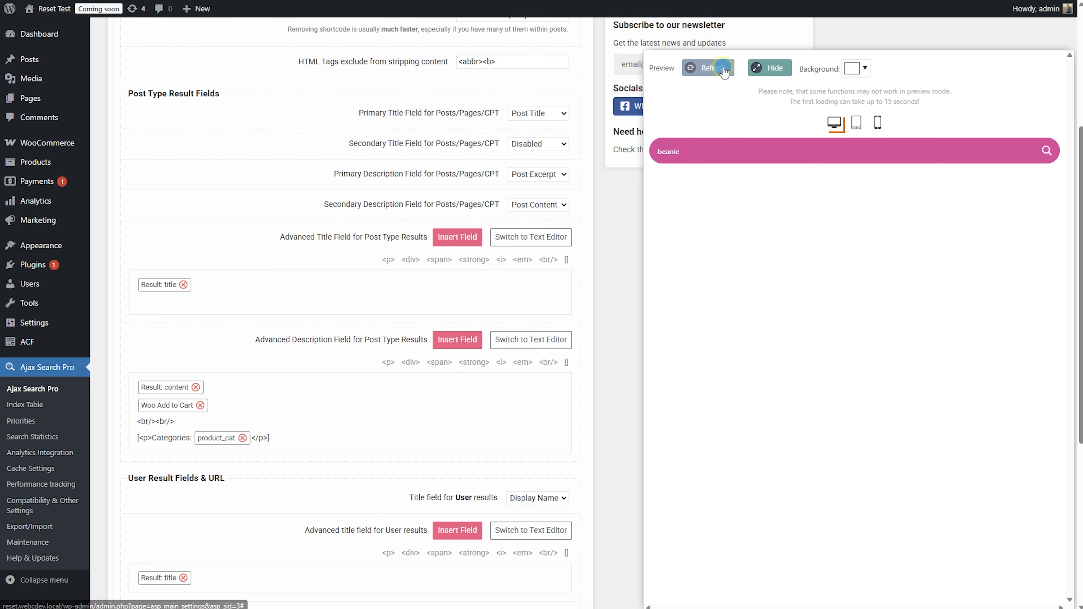
click(718, 149)
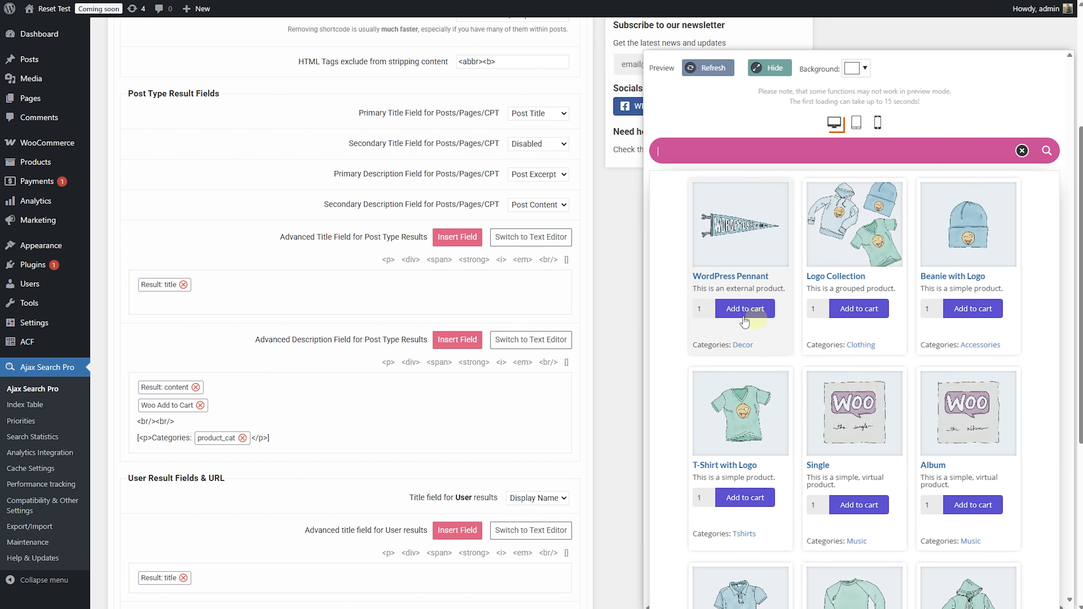
scroll(749, 310, down, 1)
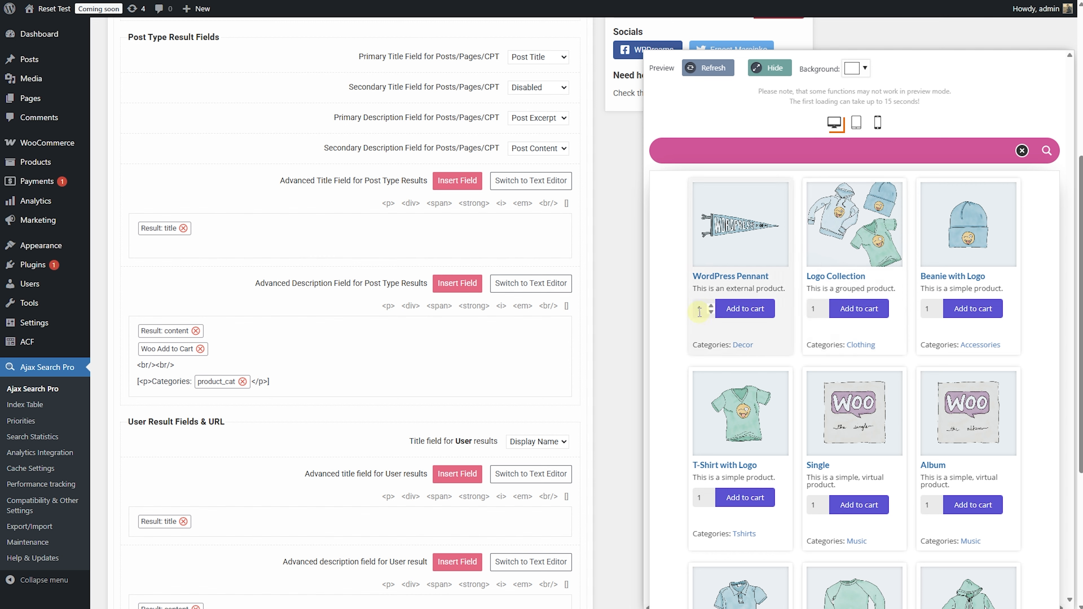
Insert a WooCommerce: Star rating field inside a new paragraph below the content field and check the preview results
click(239, 335)
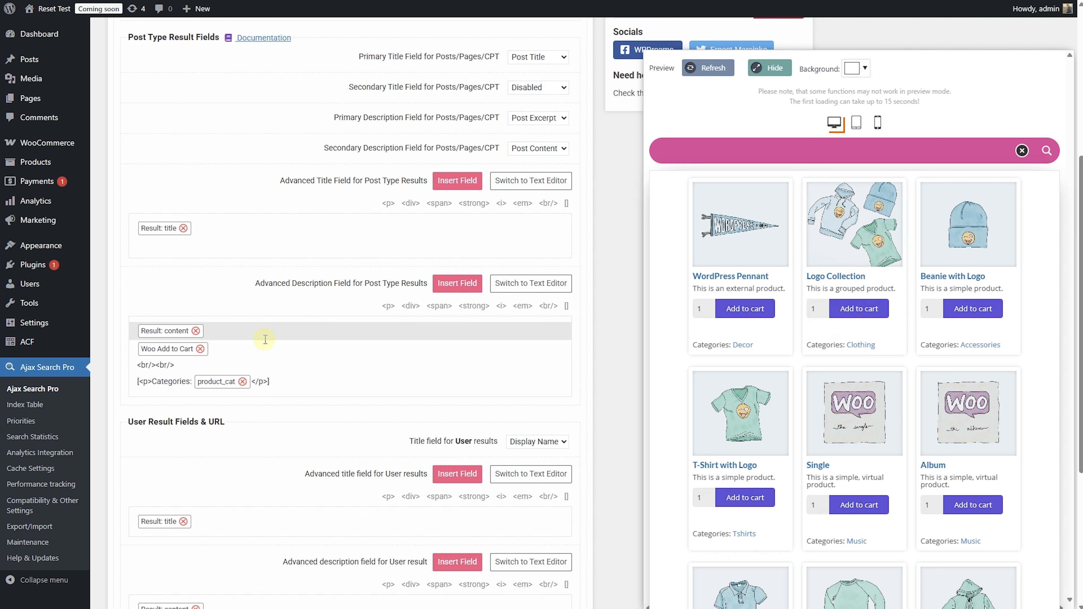
key(Return)
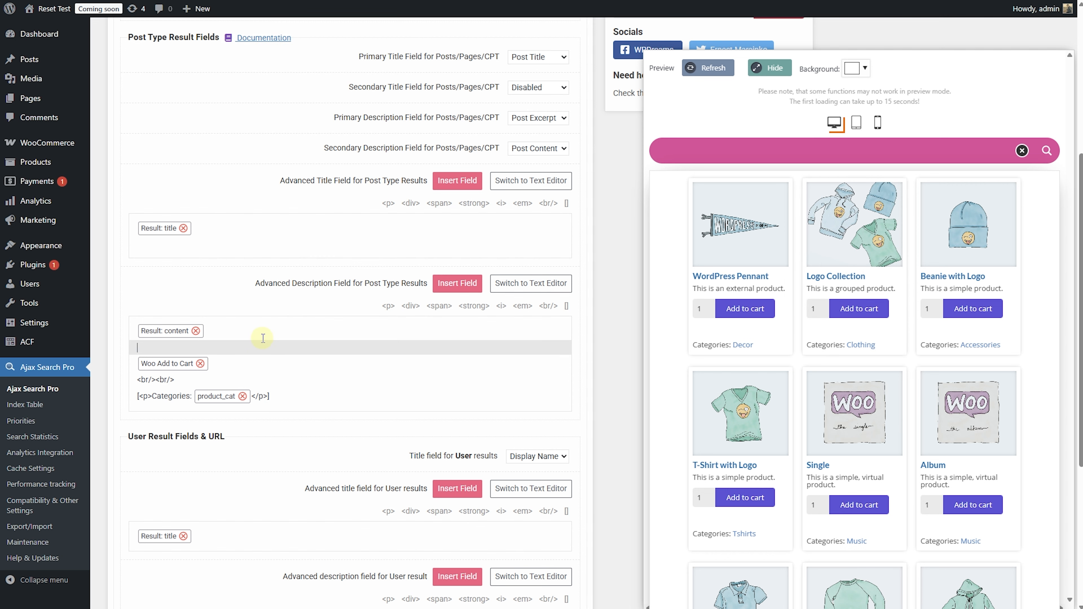
click(388, 307)
click(455, 282)
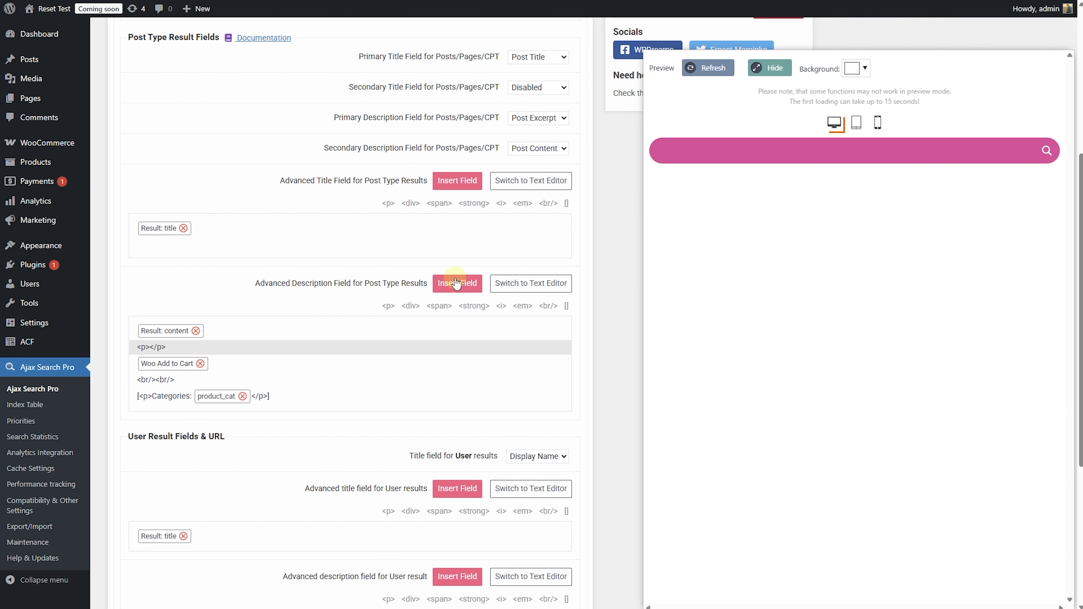
click(645, 76)
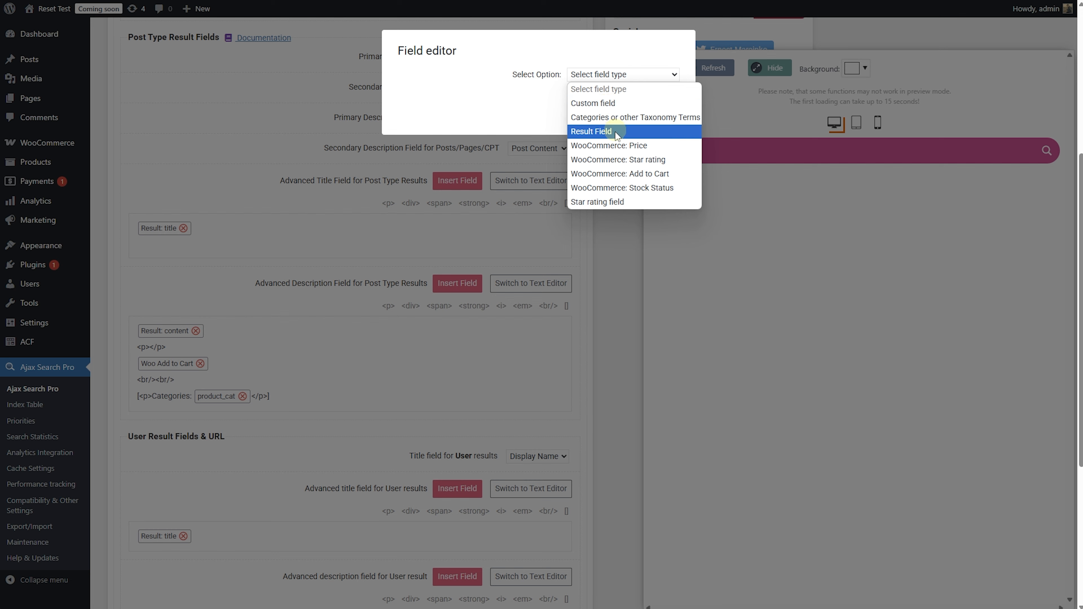
click(621, 160)
click(620, 189)
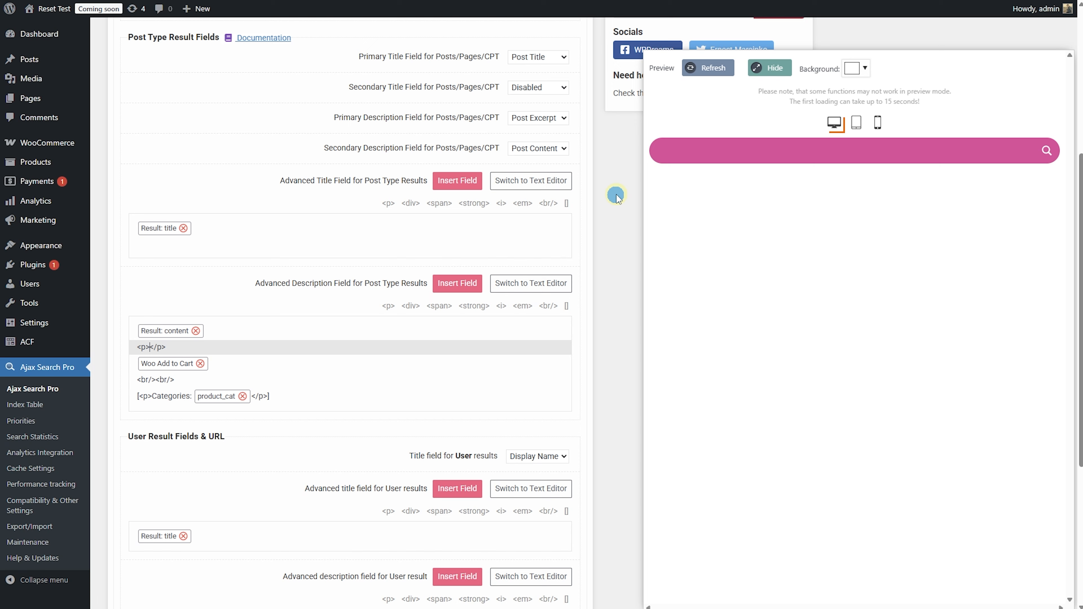
click(714, 149)
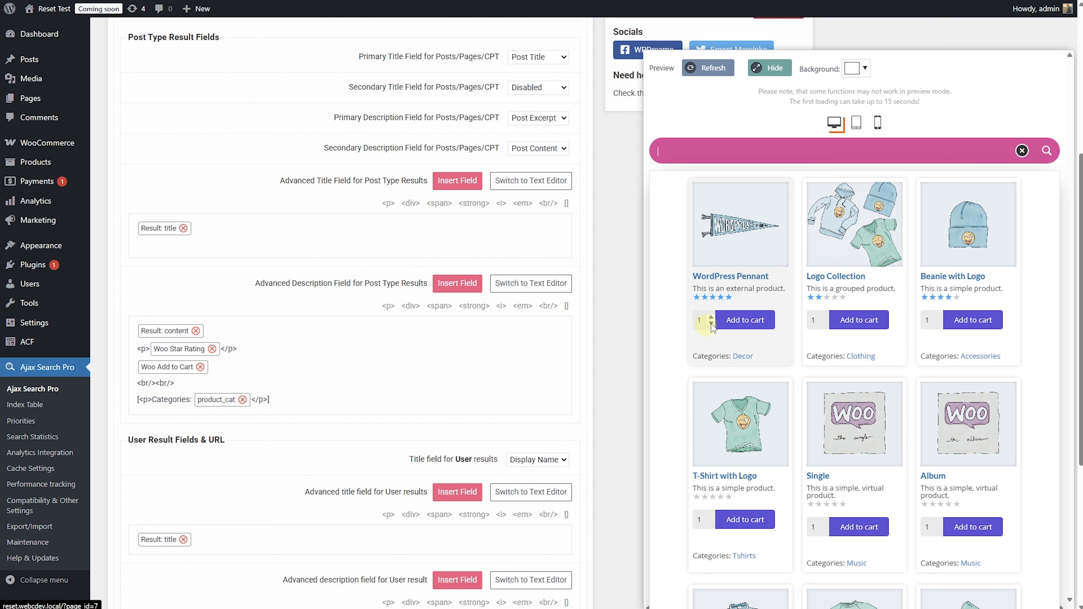
Delete the second <br/> tag above the Categories line and refresh the preview
double_click(165, 387)
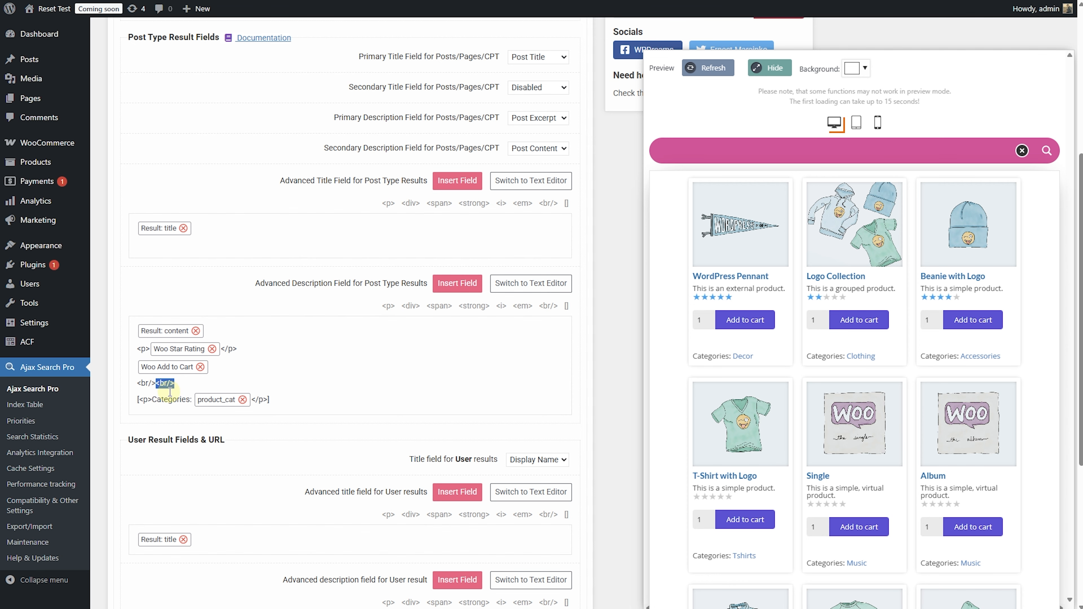
key(BackSpace)
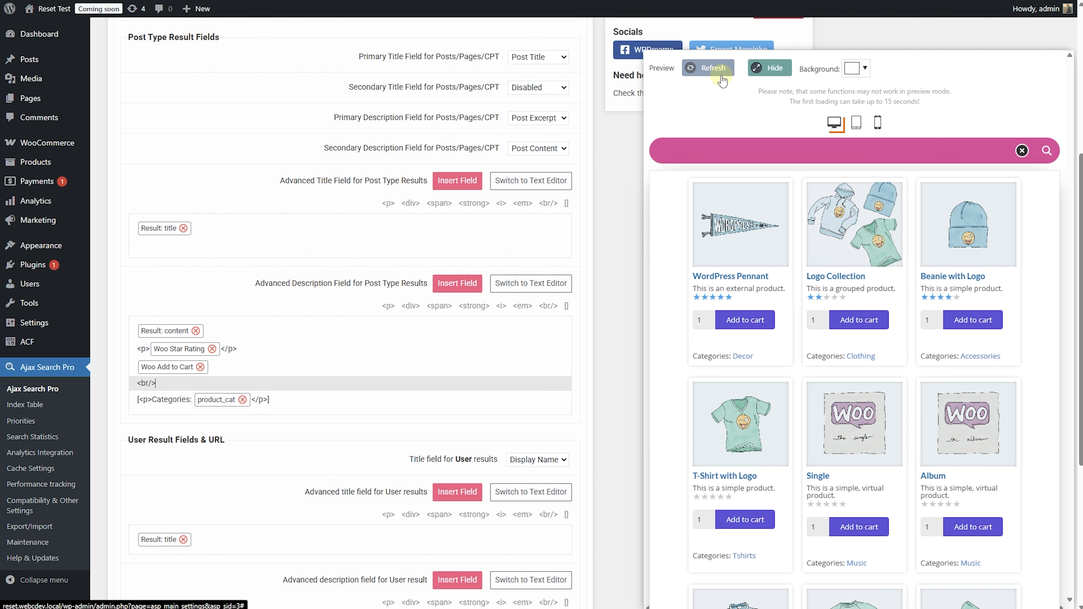
click(720, 71)
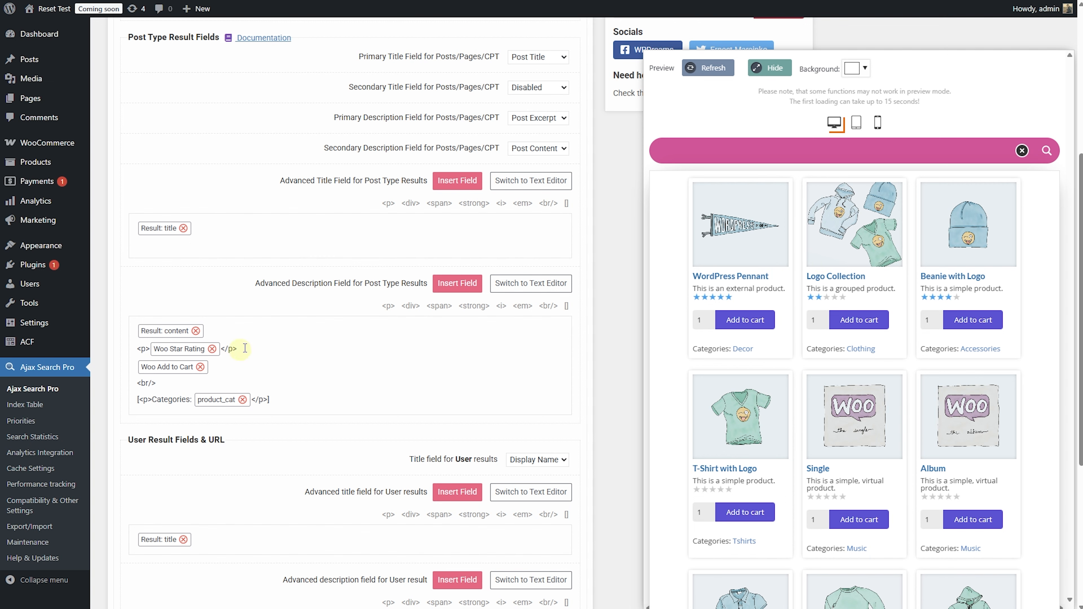
click(365, 396)
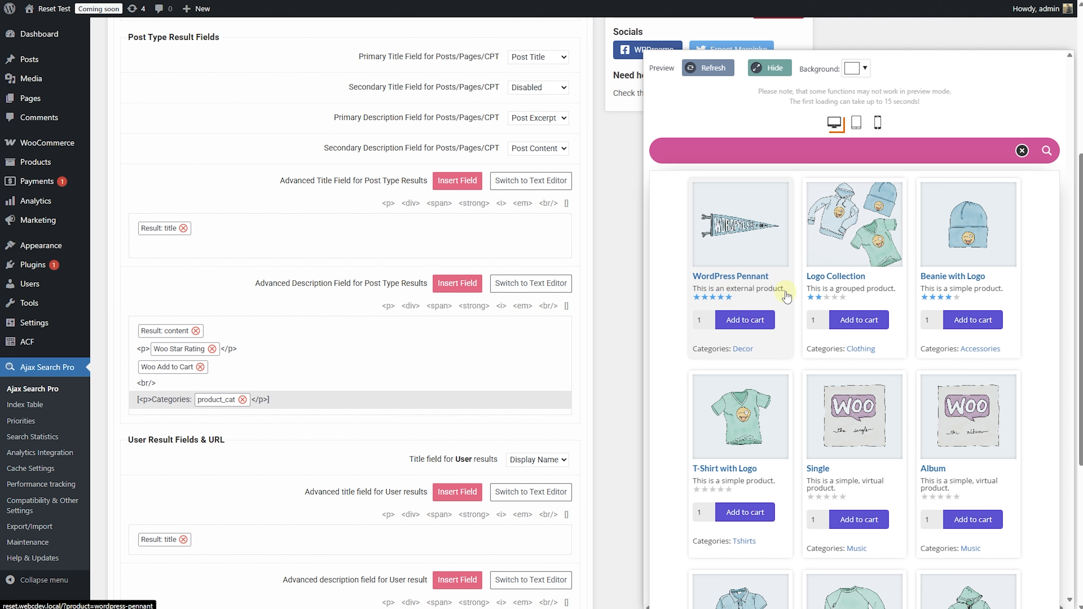
Insert a WooCommerce: Price field using Default Price HTML inside a new div between the star rating and the add-to-cart field
click(255, 351)
key(Return)
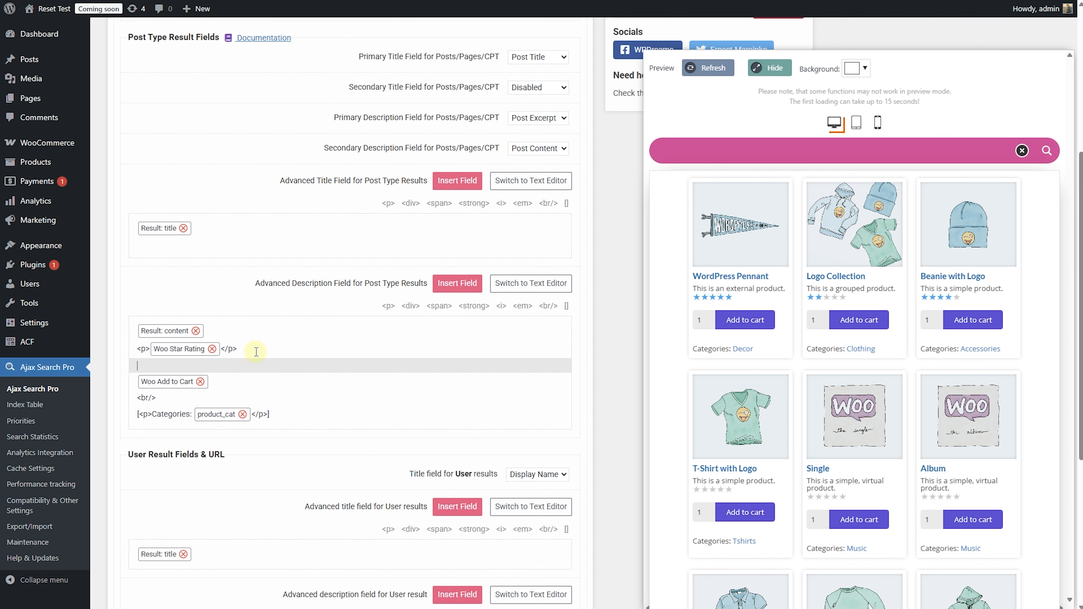
click(410, 305)
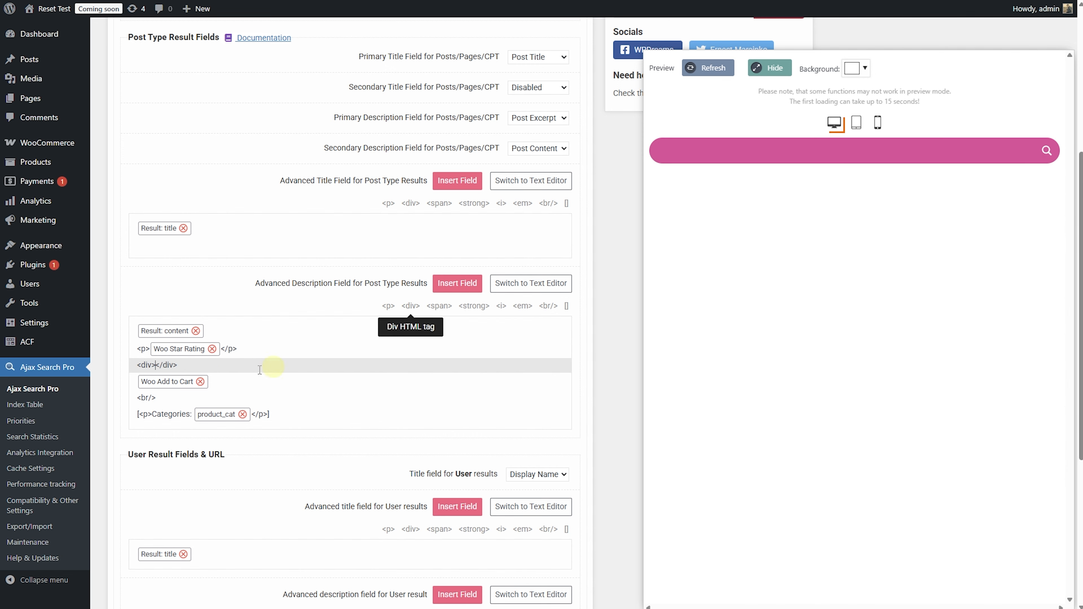
click(458, 283)
click(670, 74)
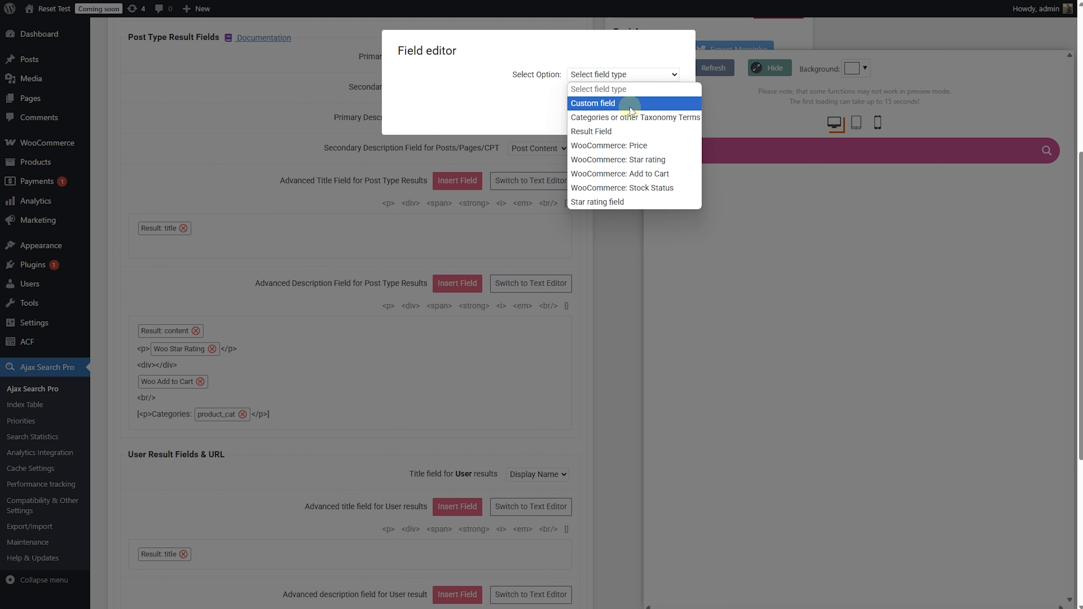
click(619, 146)
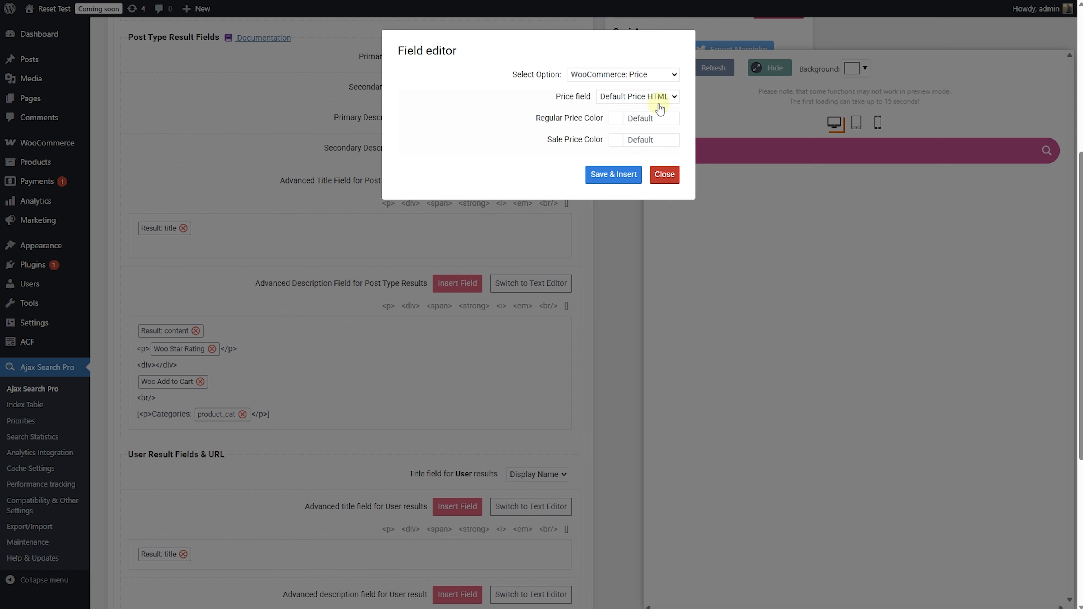
click(625, 179)
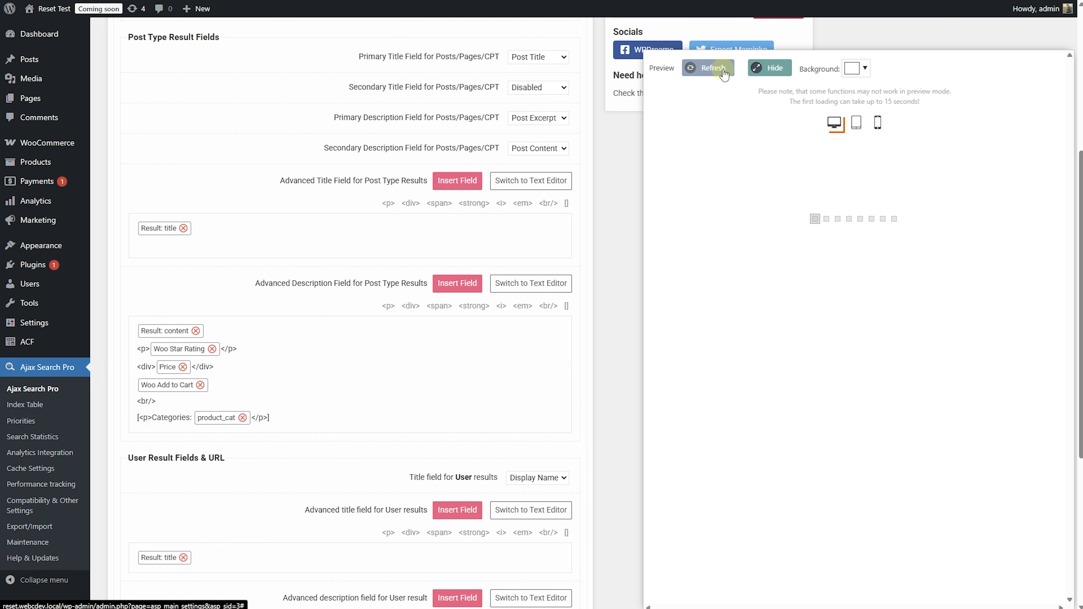
Run the refreshed preview search and examine the prices in the product results
click(730, 151)
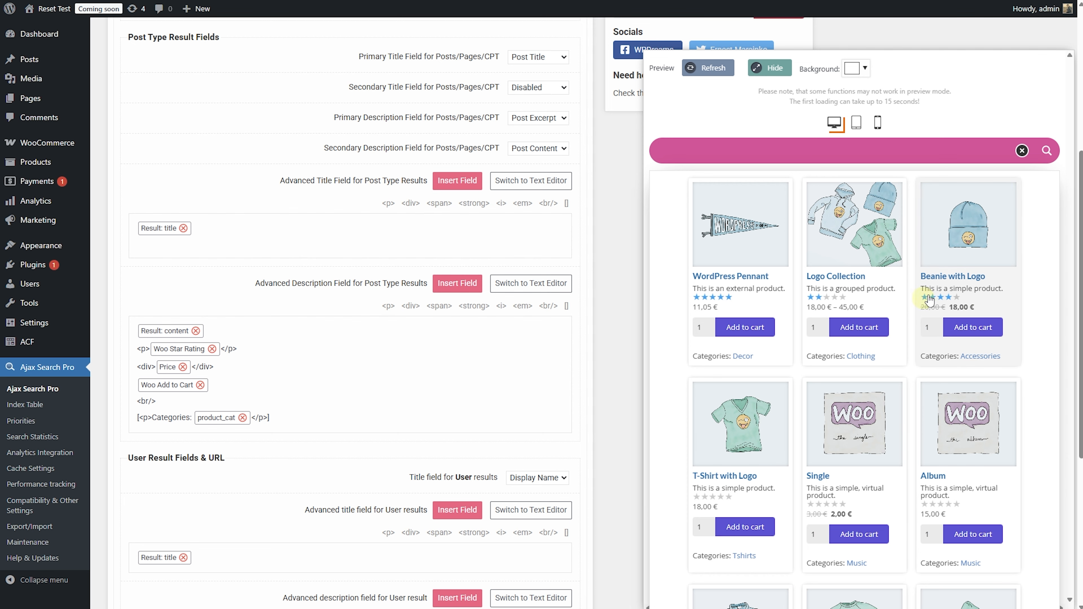
scroll(931, 309, down, 4)
scroll(931, 308, up, 4)
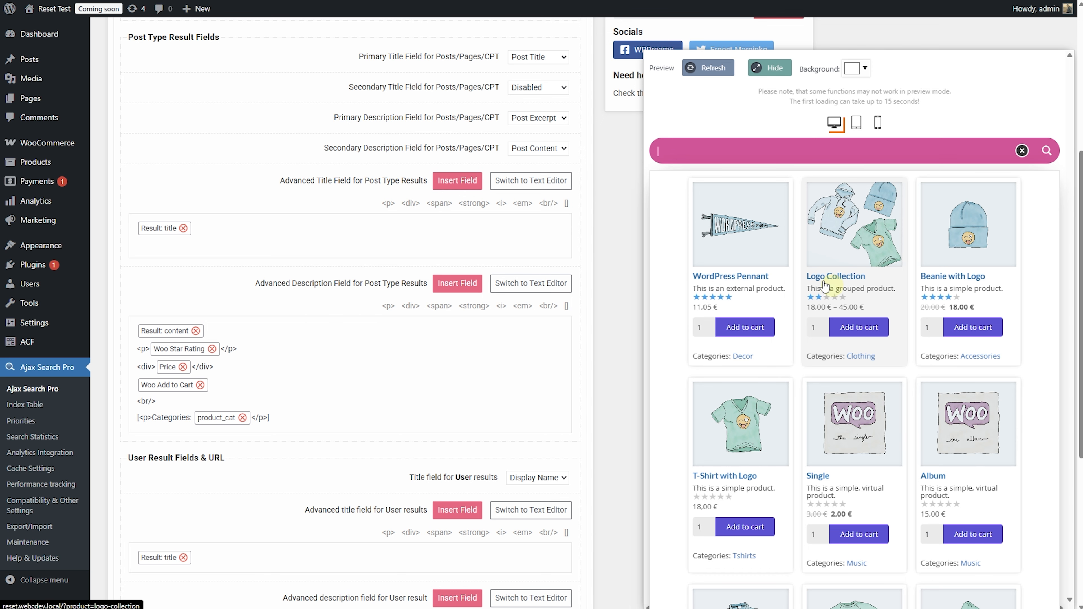
Delete the <br/> line between the add-to-cart field and the Categories line, and check the preview results
drag(172, 403, 139, 405)
key(BackSpace)
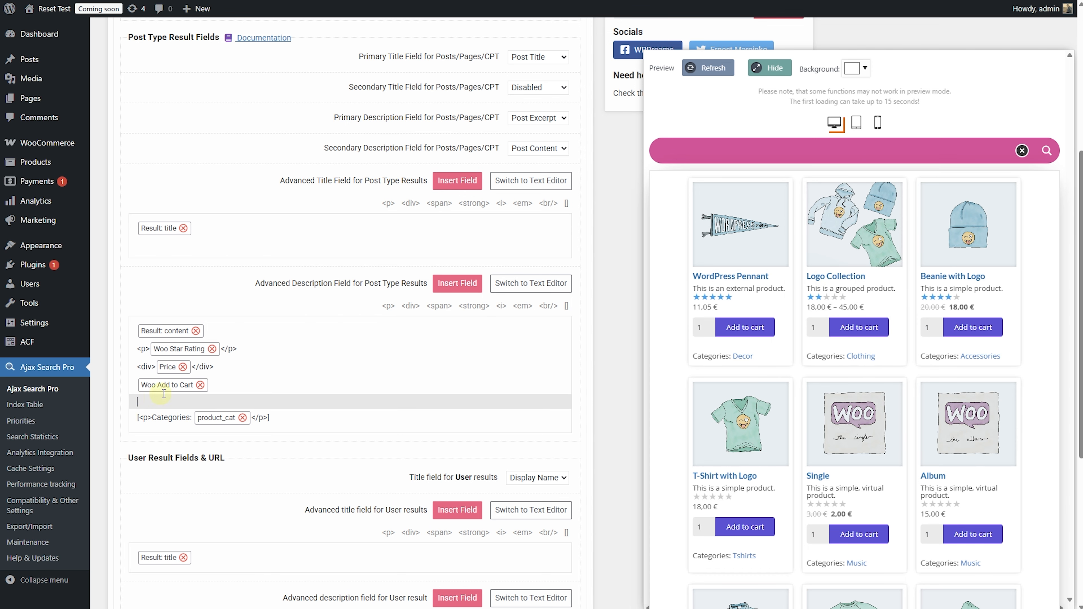
click(712, 143)
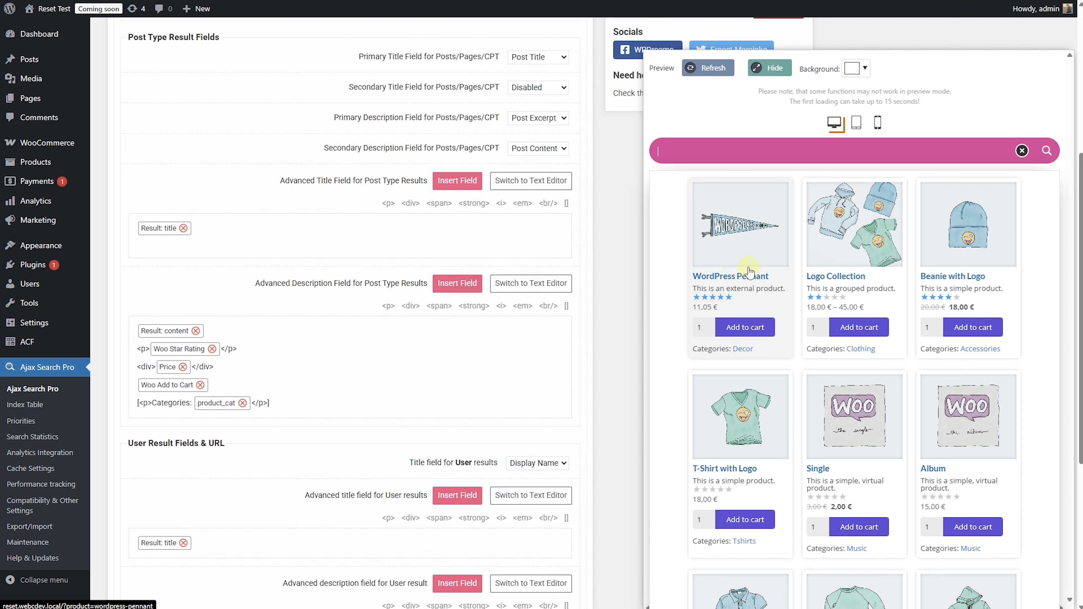
Review the field types available for insertion into the advanced description and close the field editor
click(457, 283)
click(627, 75)
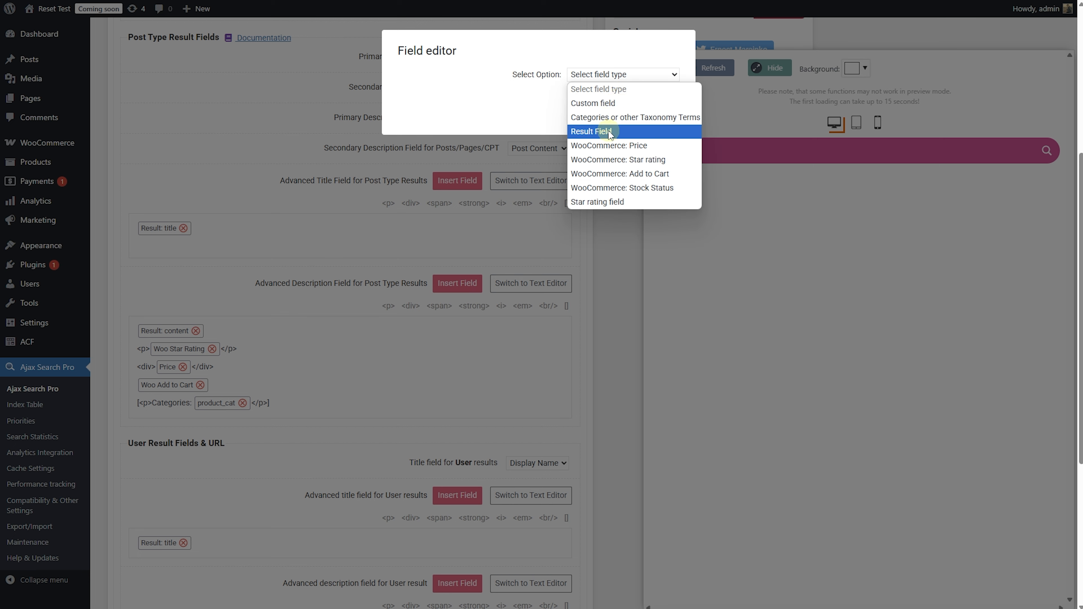
click(411, 361)
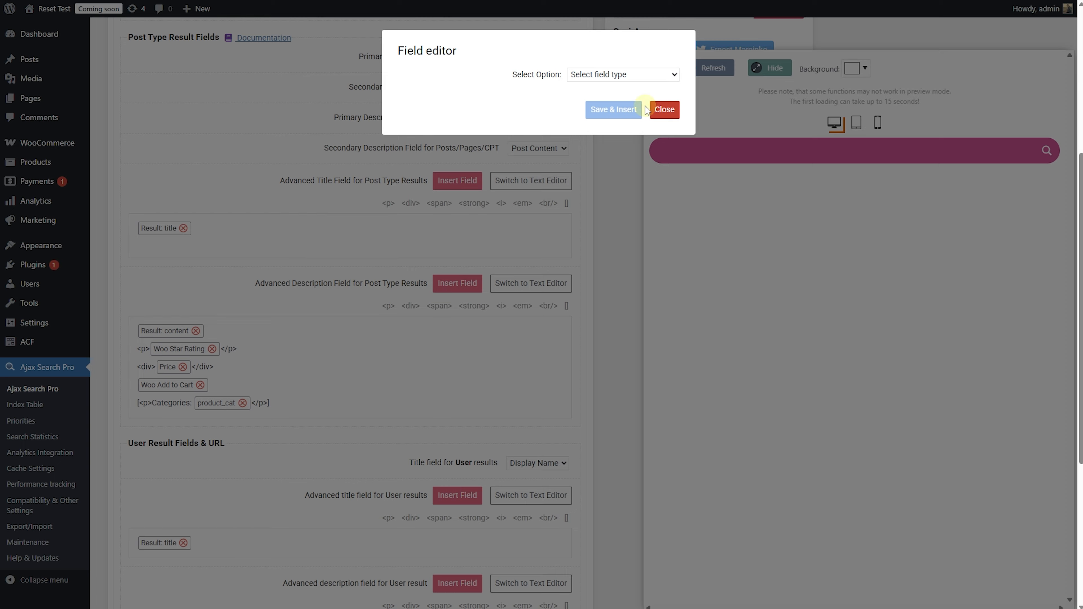
click(661, 109)
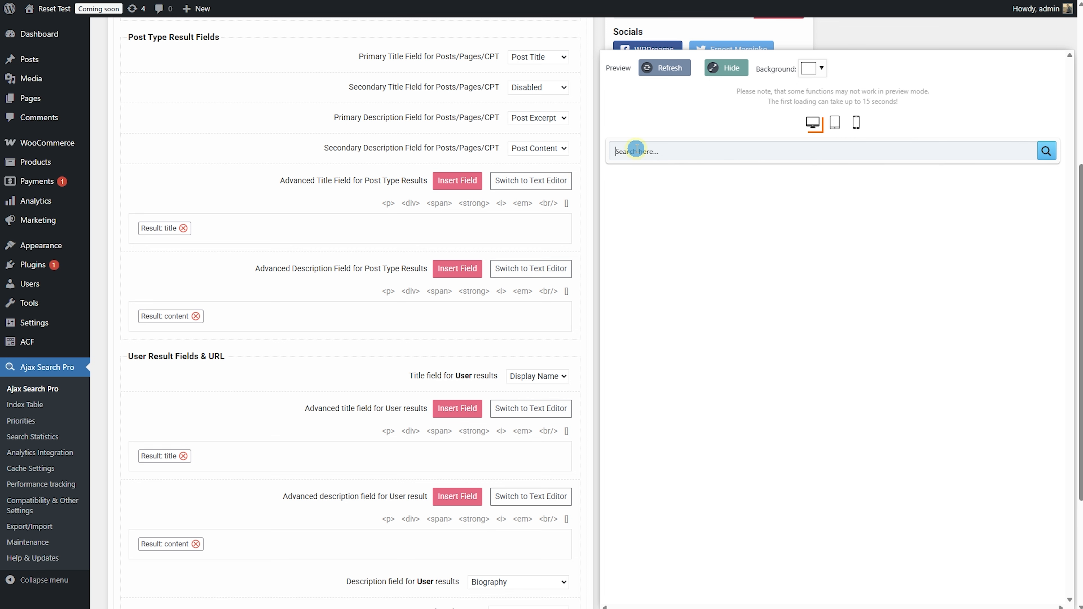
Check the post search's preview results and inspect the custom field values of the Hello world! post
click(624, 151)
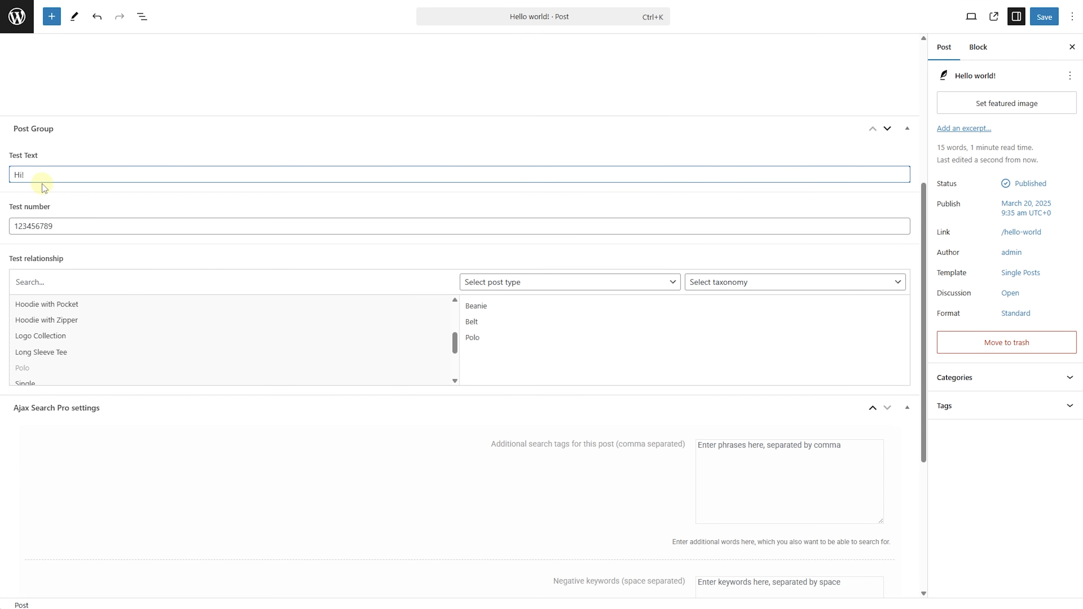
drag(68, 229, 14, 226)
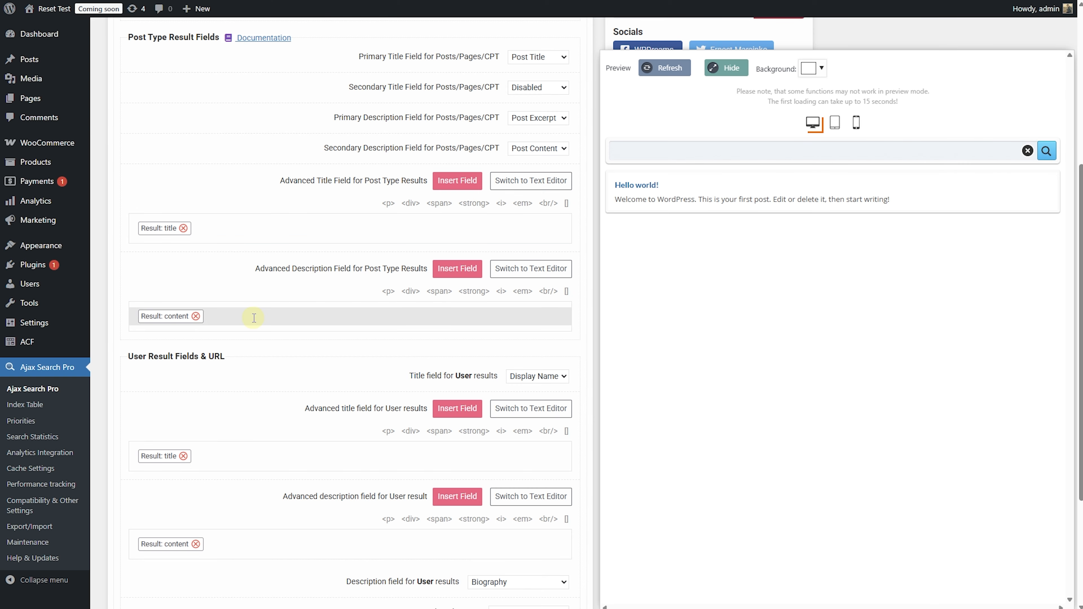
Add a paragraph reading "Value: " below the content field of the advanced description and choose Custom field as the field to insert there
click(254, 318)
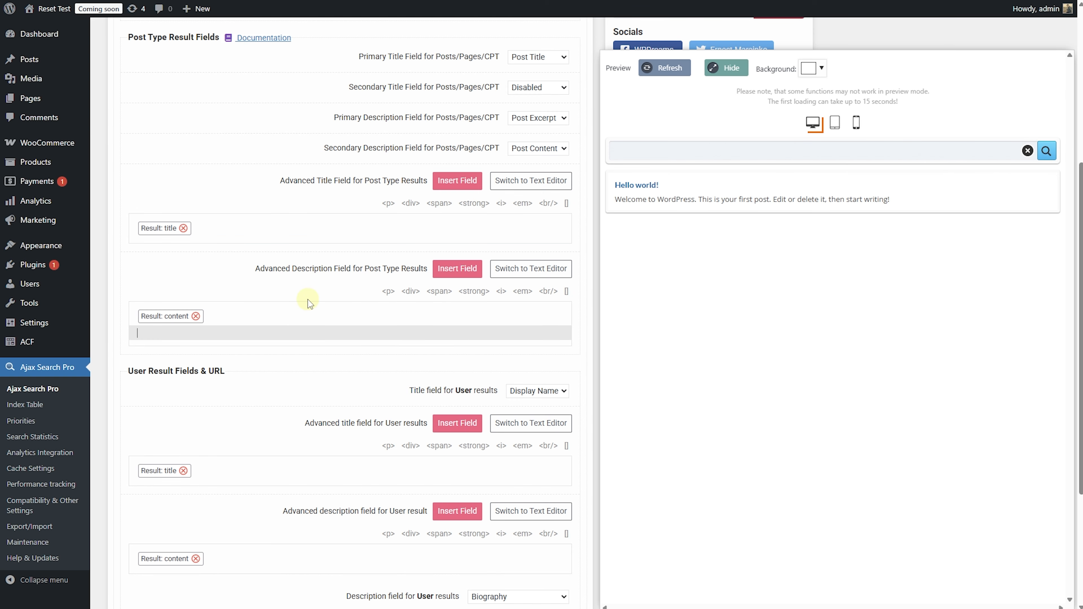
click(388, 291)
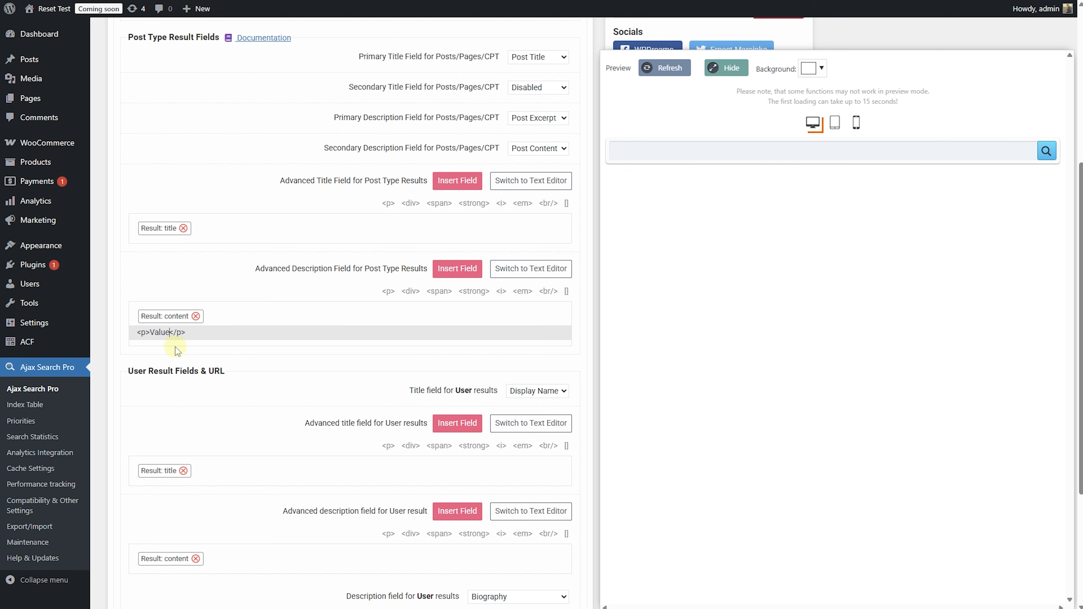
click(456, 269)
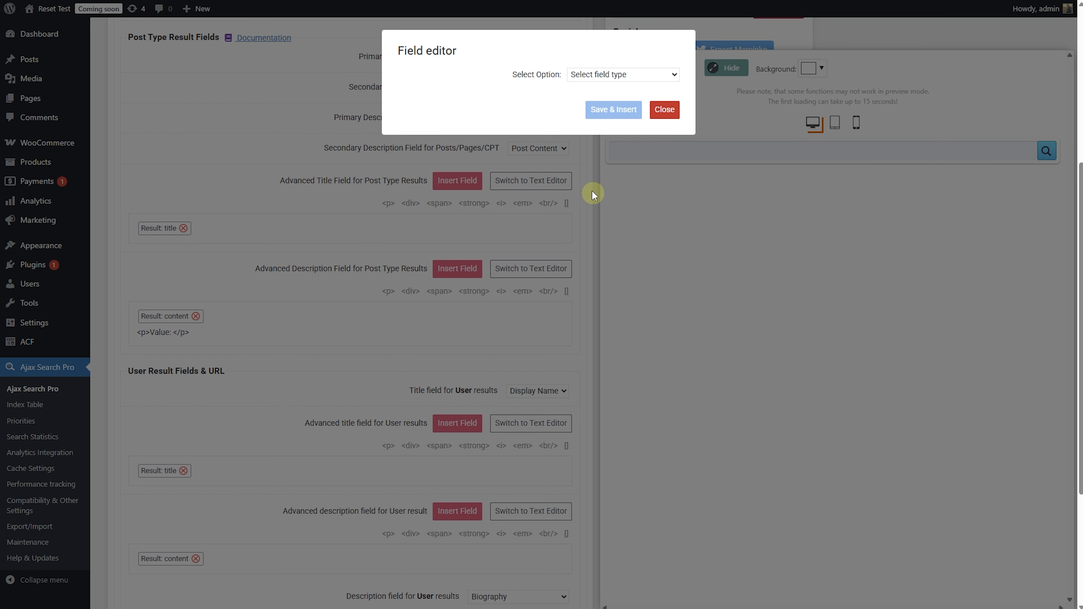
click(610, 74)
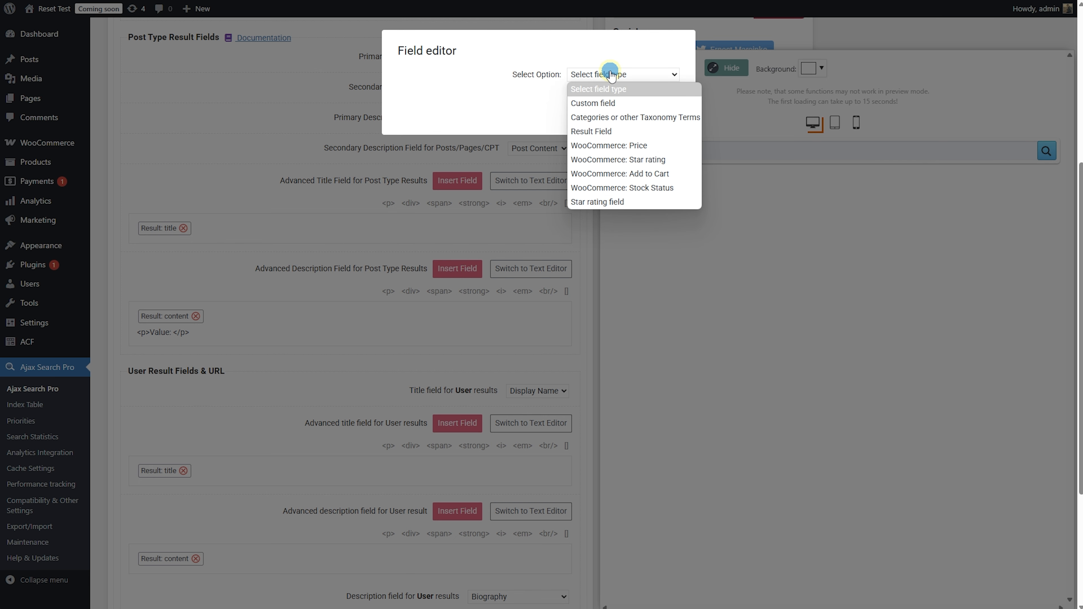
click(613, 104)
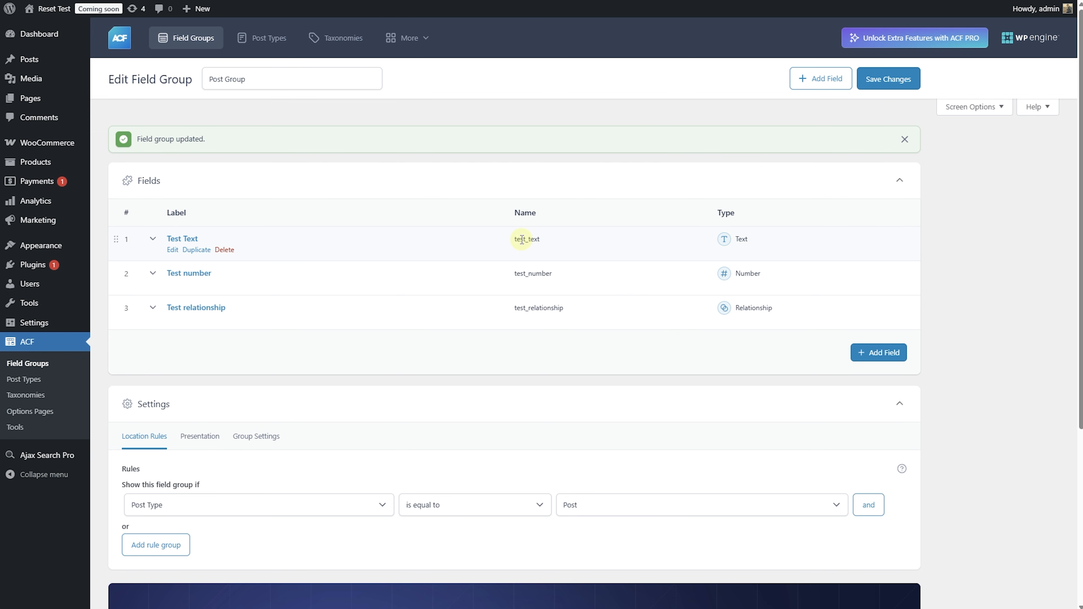
Insert the custom field with the name test_text copied from the ACF field group, and check the preview results
double_click(522, 240)
key(ctrl+c)
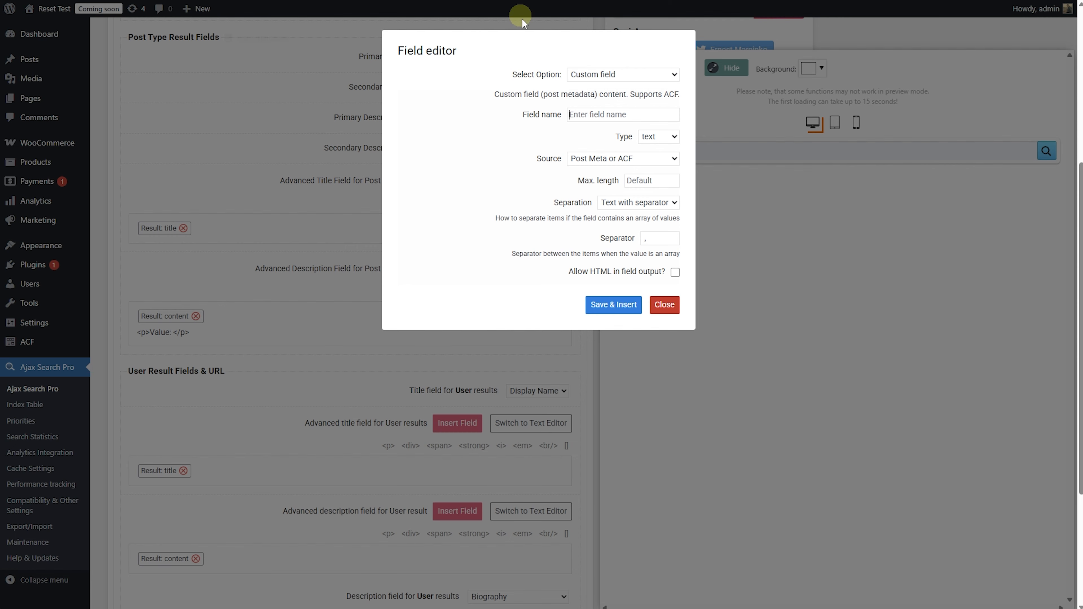
click(612, 120)
key(ctrl+v)
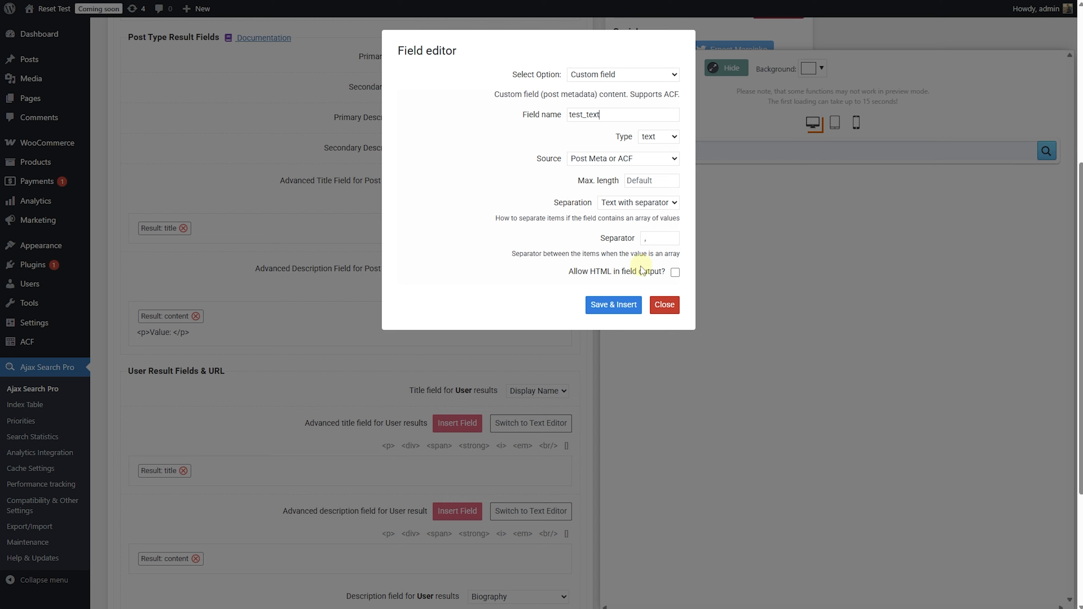
click(621, 305)
click(662, 70)
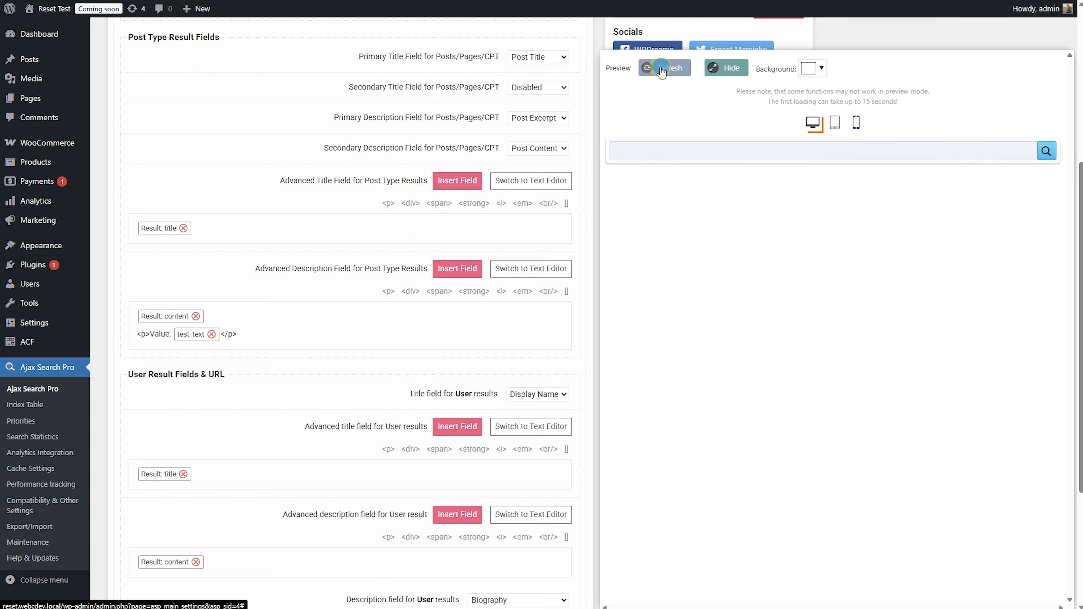
click(668, 153)
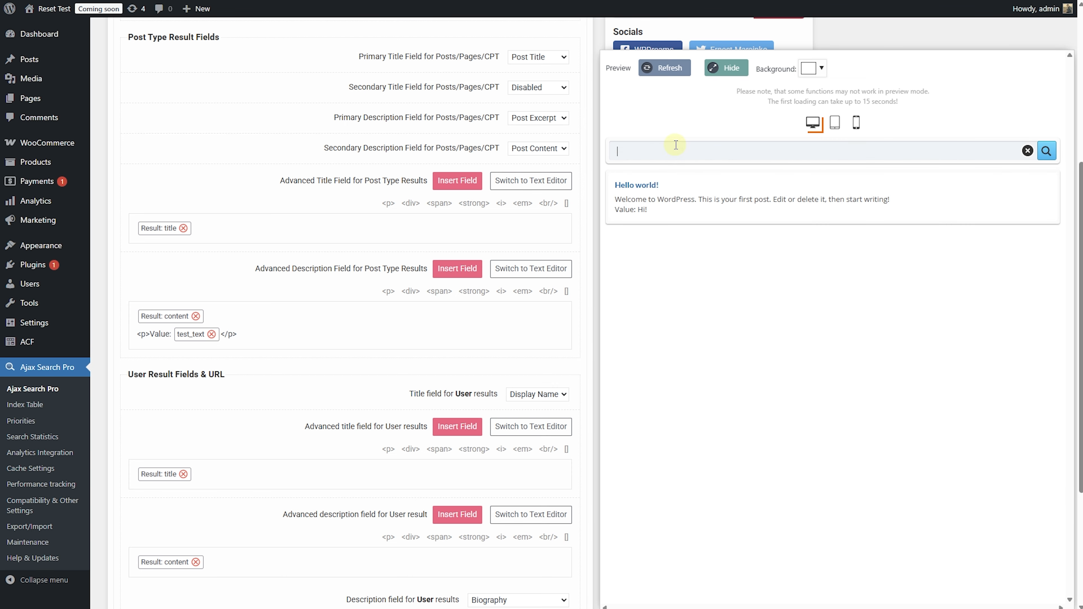
Wrap the test_text field in a <strong> tag and check the preview results
click(188, 337)
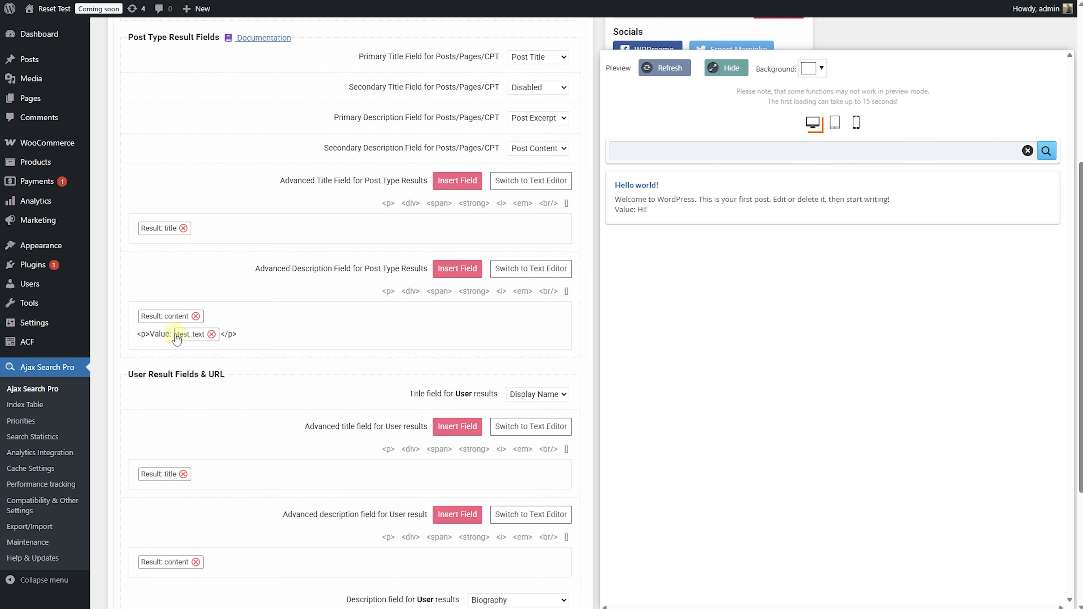
drag(175, 338, 240, 330)
click(474, 291)
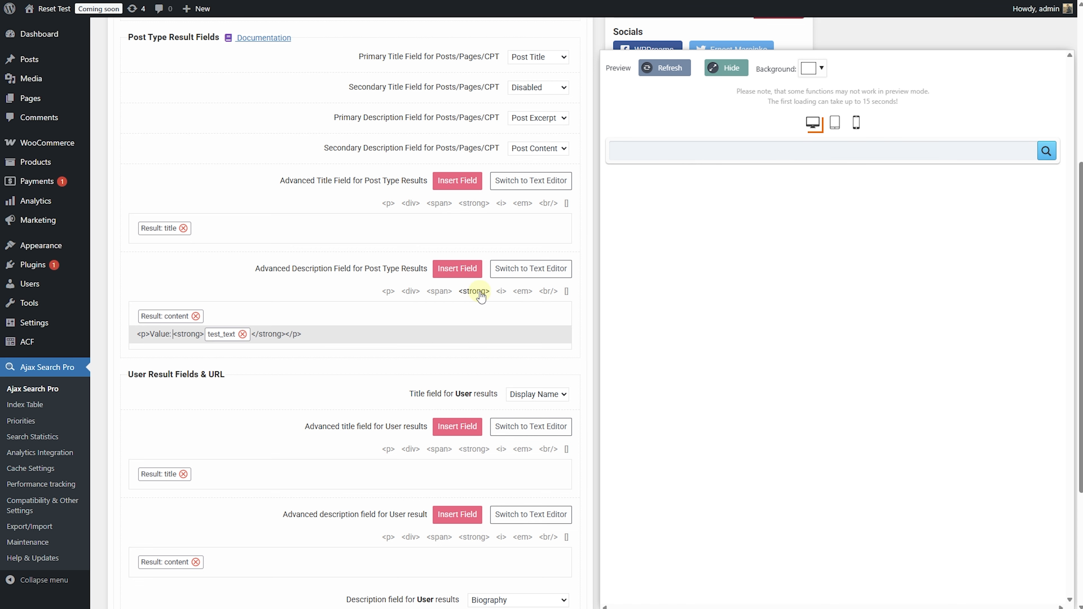
click(646, 76)
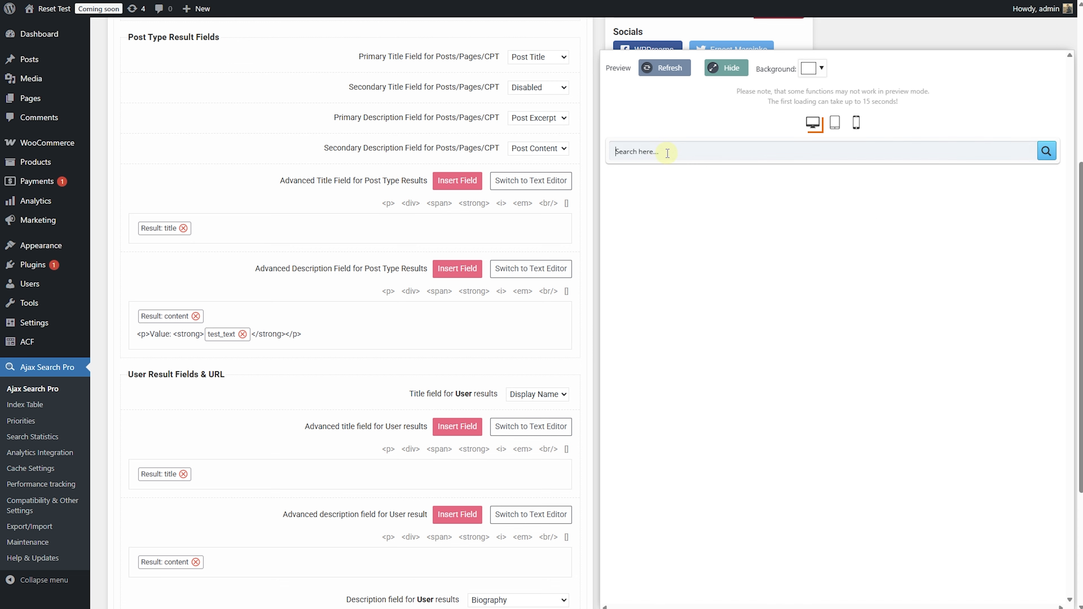
click(666, 153)
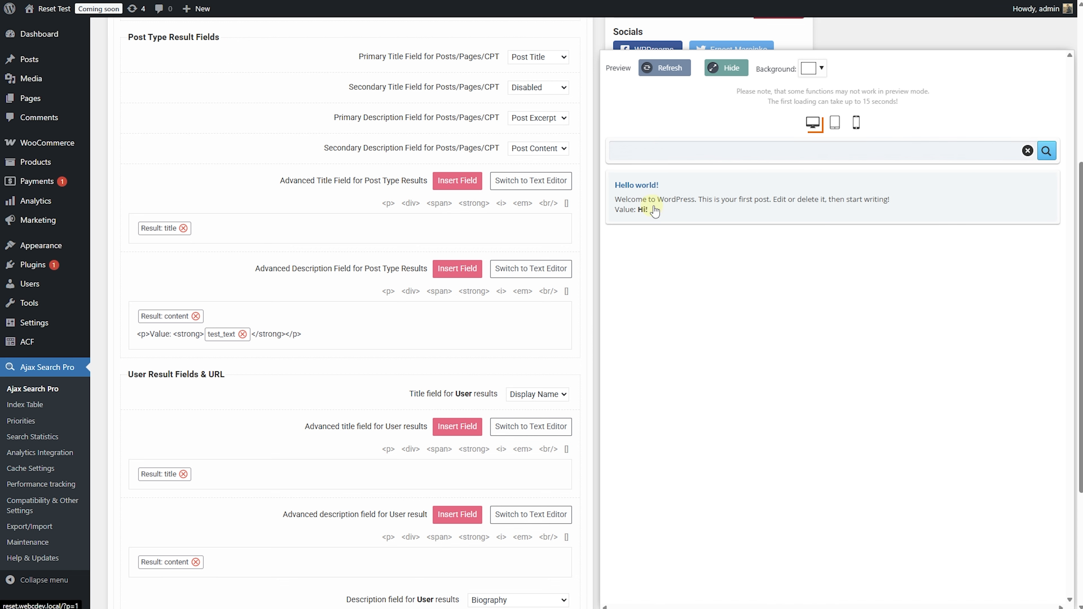
Duplicate the whole "Value:" paragraph with its test_text field onto a new line below it
drag(321, 332, 137, 333)
key(ctrl+c)
click(314, 333)
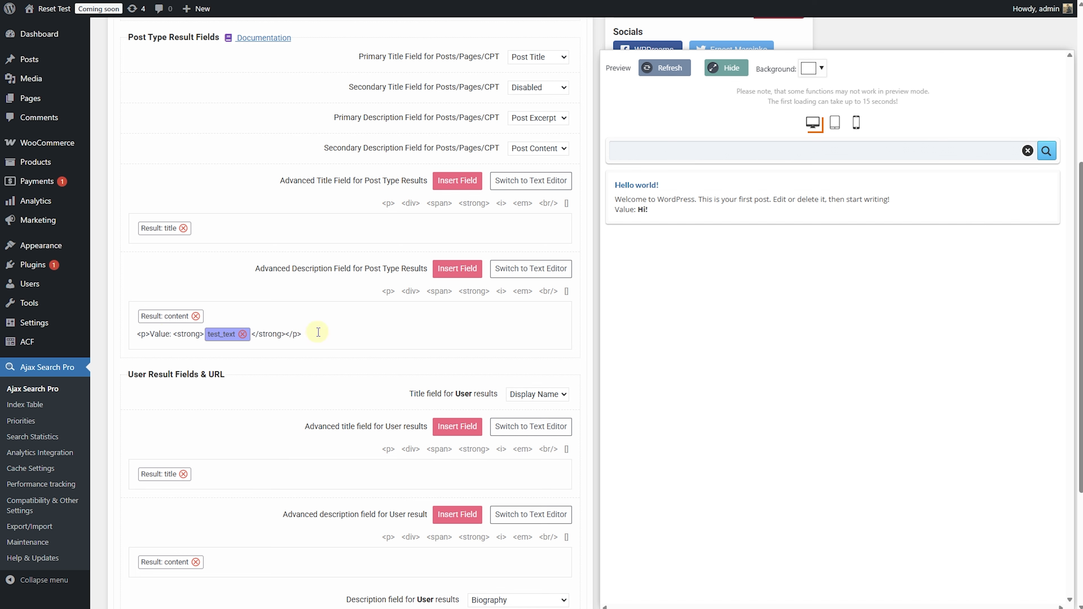
drag(308, 335, 140, 338)
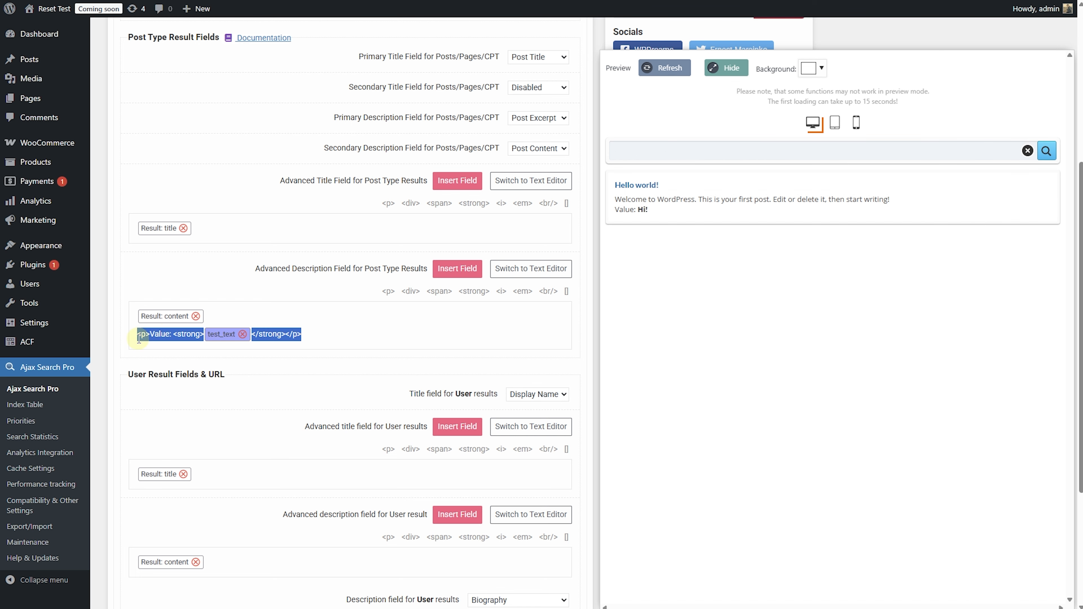
click(293, 337)
click(309, 335)
key(Return)
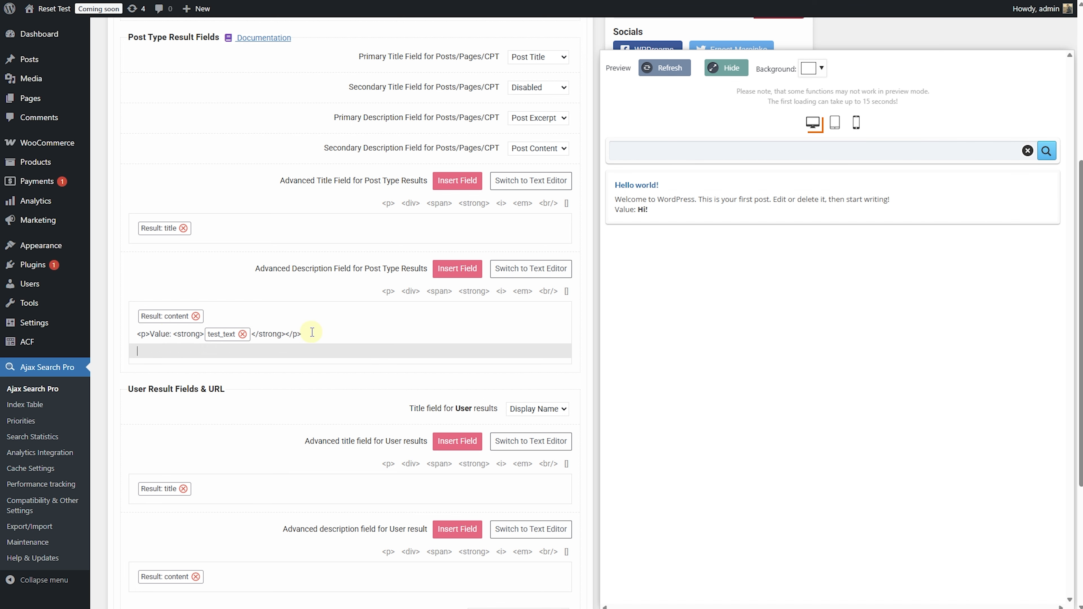
key(ctrl+v)
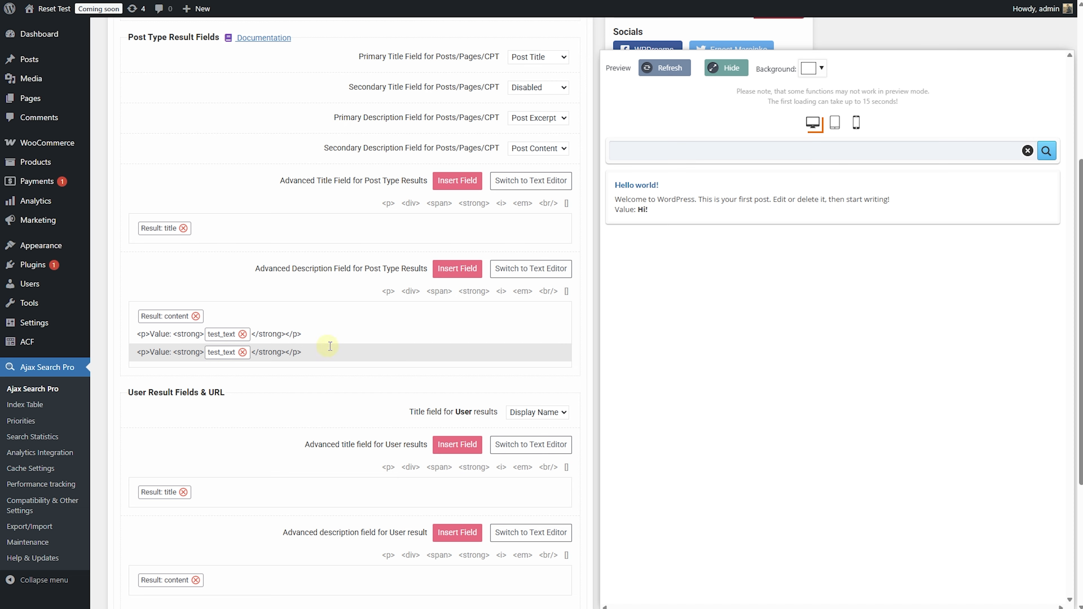
Change the custom field in the duplicated paragraph to test_number with the number type, and check the preview results
double_click(238, 353)
double_click(629, 114)
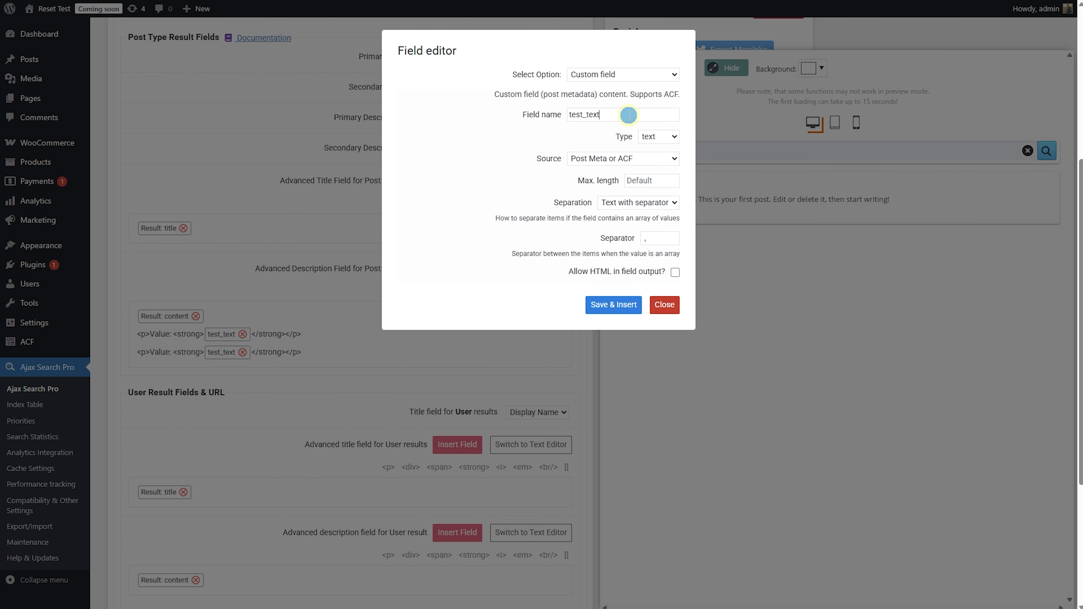
click(632, 117)
text(numvb)
click(664, 138)
click(661, 171)
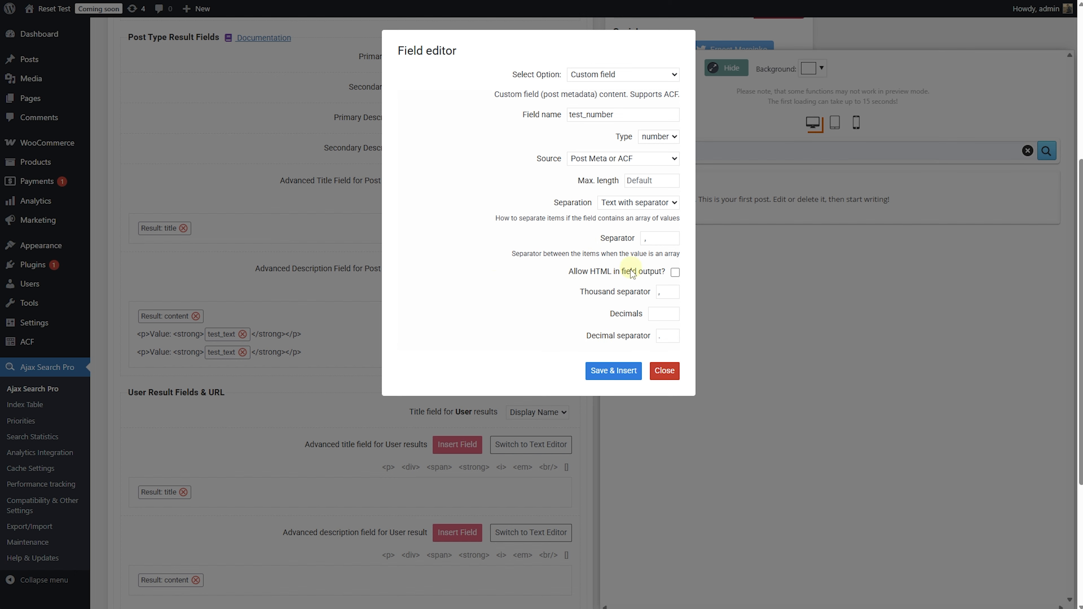
click(603, 371)
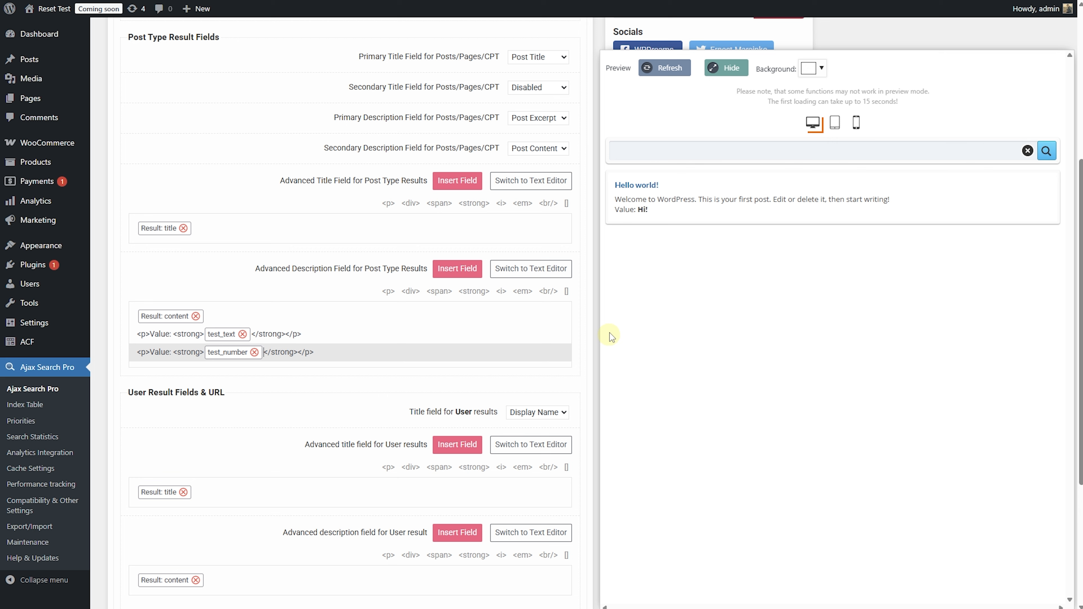
click(661, 75)
click(681, 156)
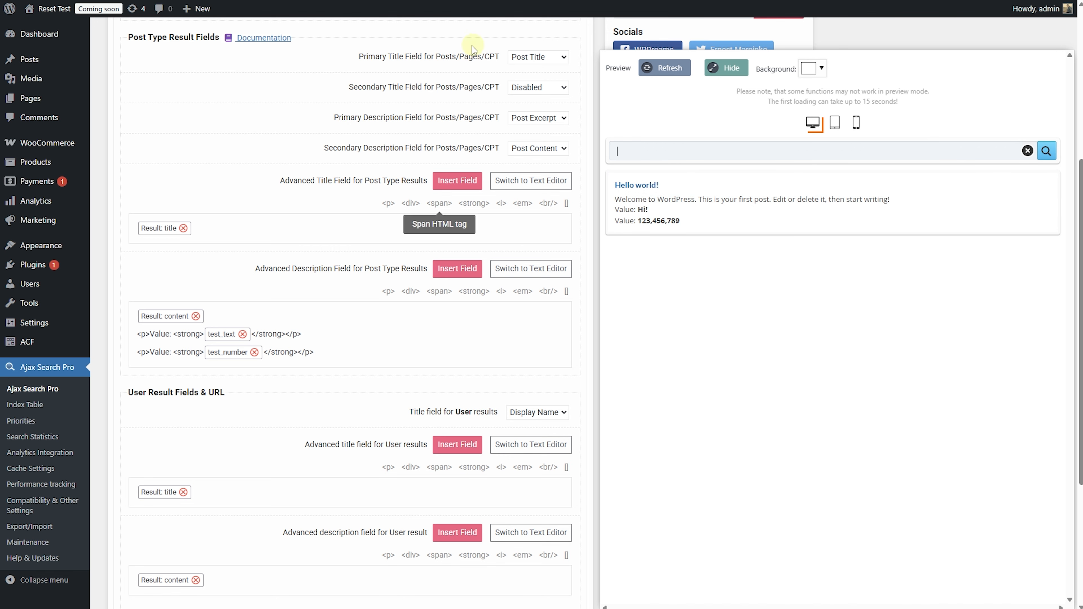
Add a third "Value:" paragraph with the test_text field in a <strong> tag below the test_number line
click(336, 350)
key(Return)
text(<p>Value: <strong>test_text</strong></p>)
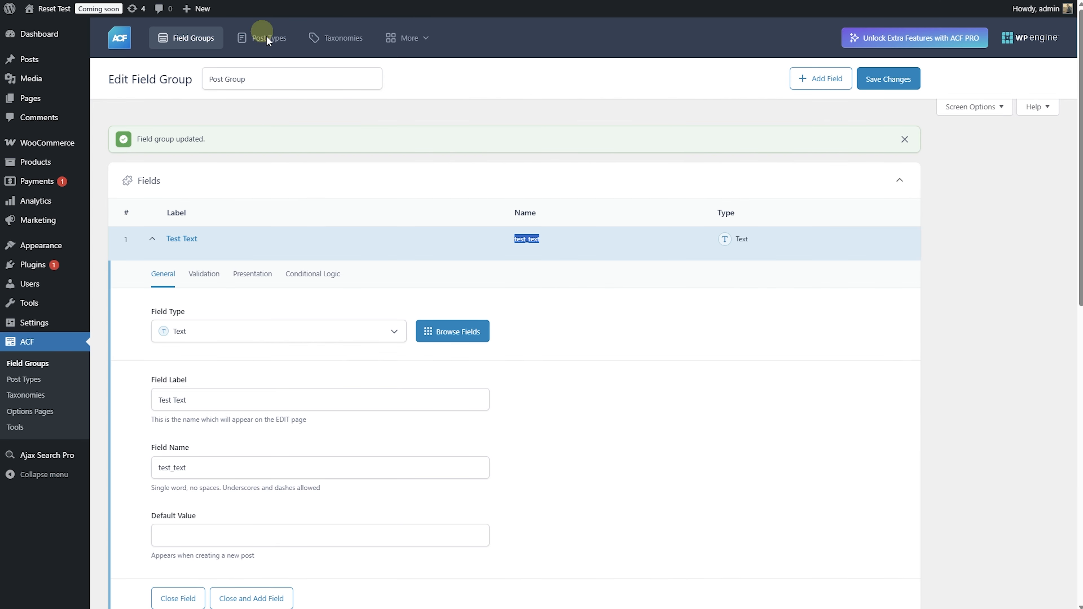
Copy the field name test_relationship from the ACF field group
click(548, 237)
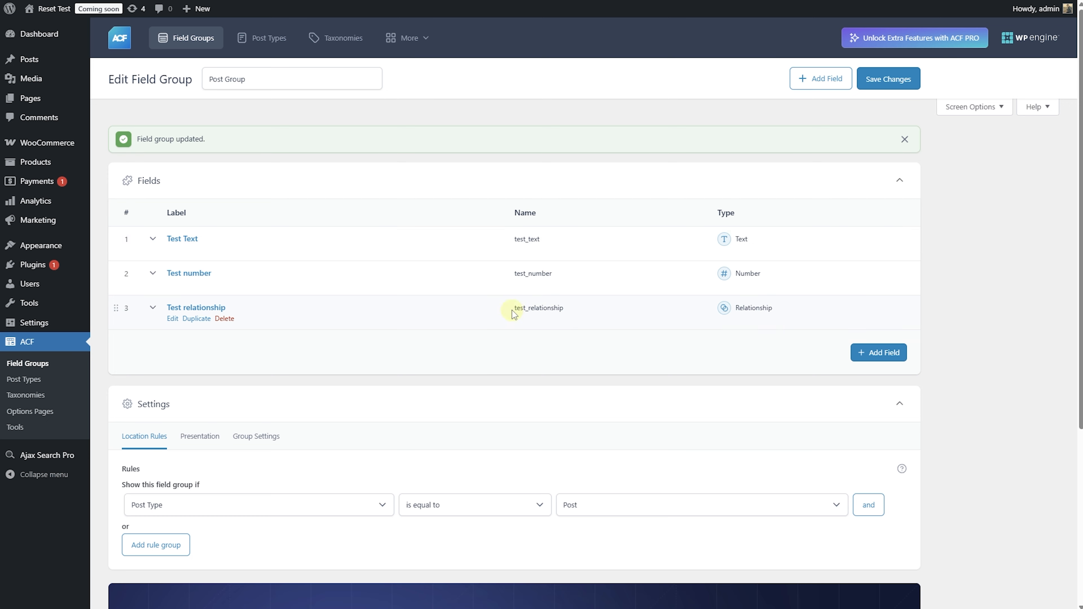
drag(514, 308, 567, 316)
key(ctrl+c)
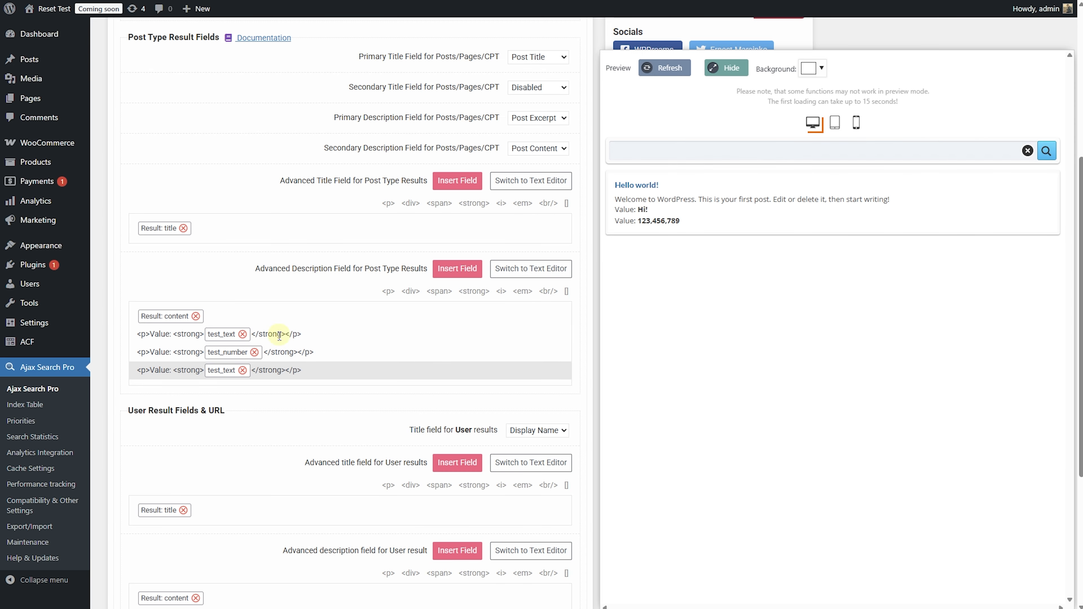
Change the custom field in the third paragraph to test_relationship with source Relationship to Post Type, and check the preview results
click(228, 377)
double_click(623, 114)
key(ctrl+v)
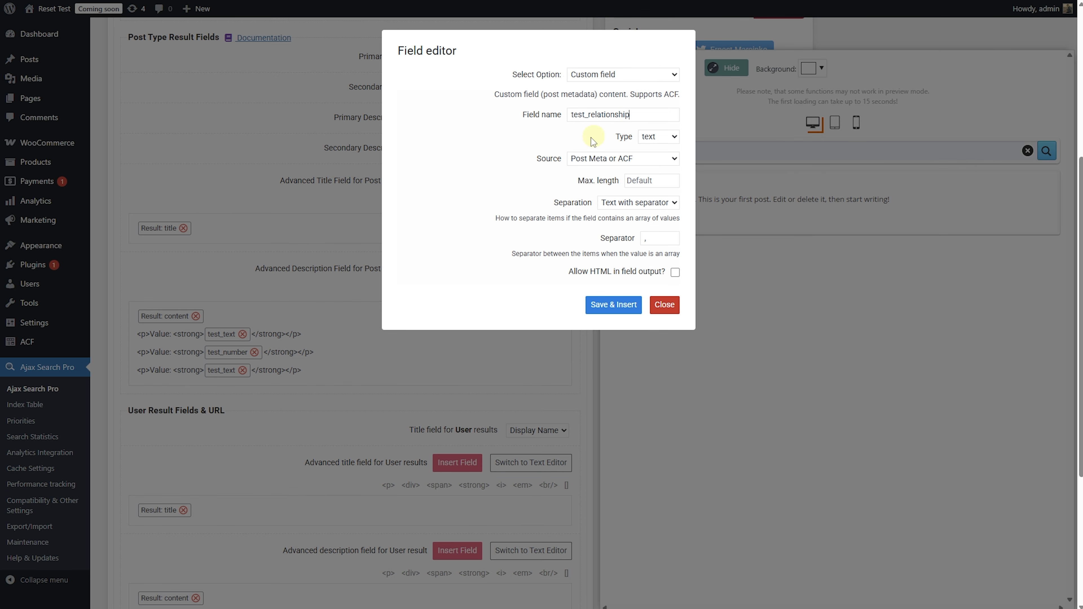
click(605, 158)
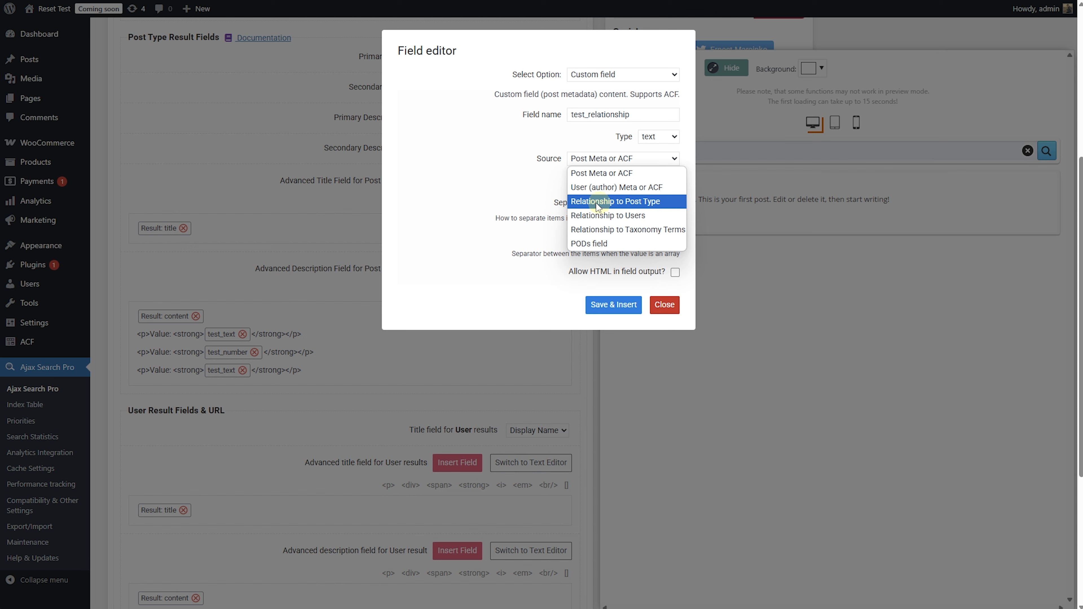
click(641, 201)
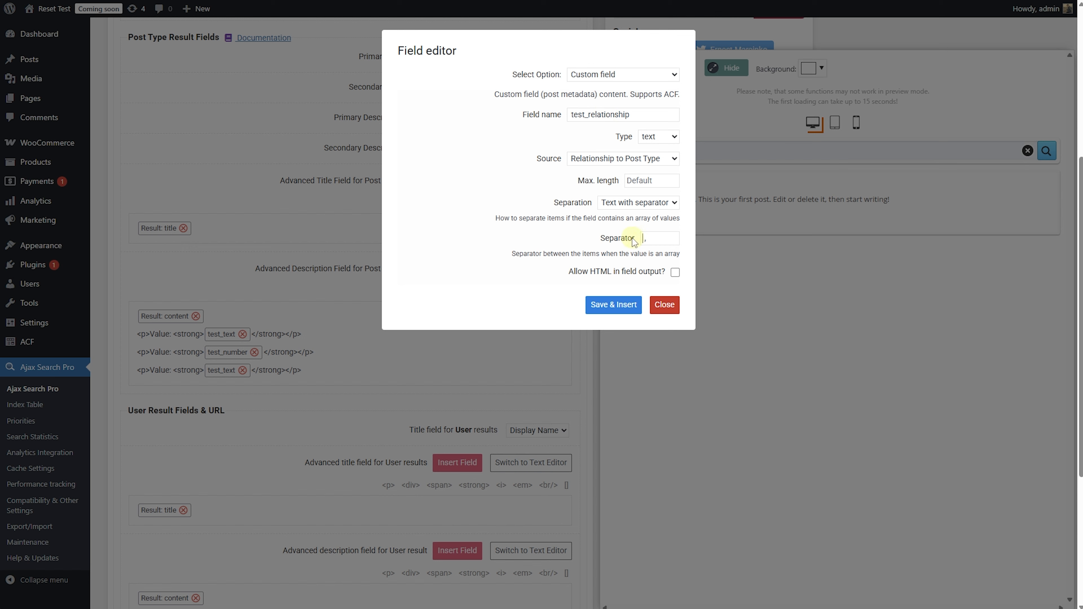
click(634, 303)
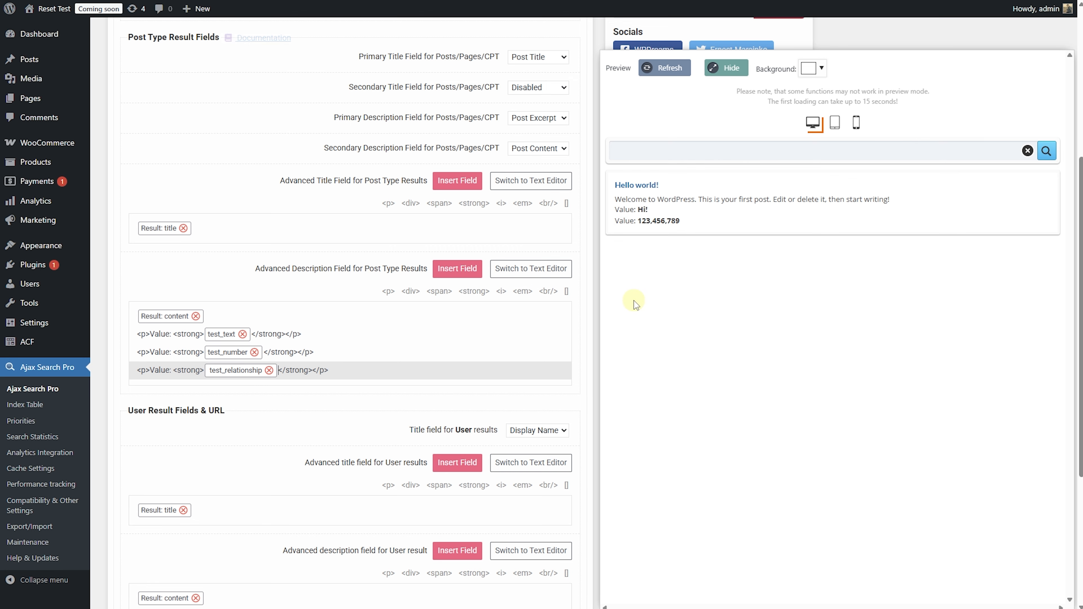
click(666, 68)
click(667, 157)
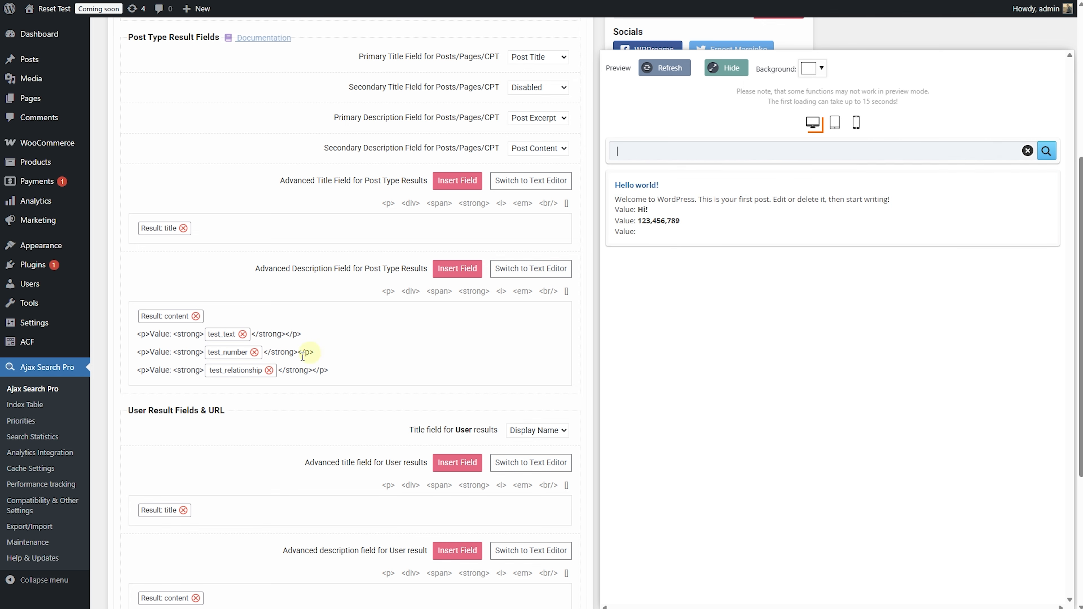
Remove the leading space from the test_relationship field name, save the field, and check the preview results
click(234, 370)
click(649, 115)
drag(650, 115, 573, 119)
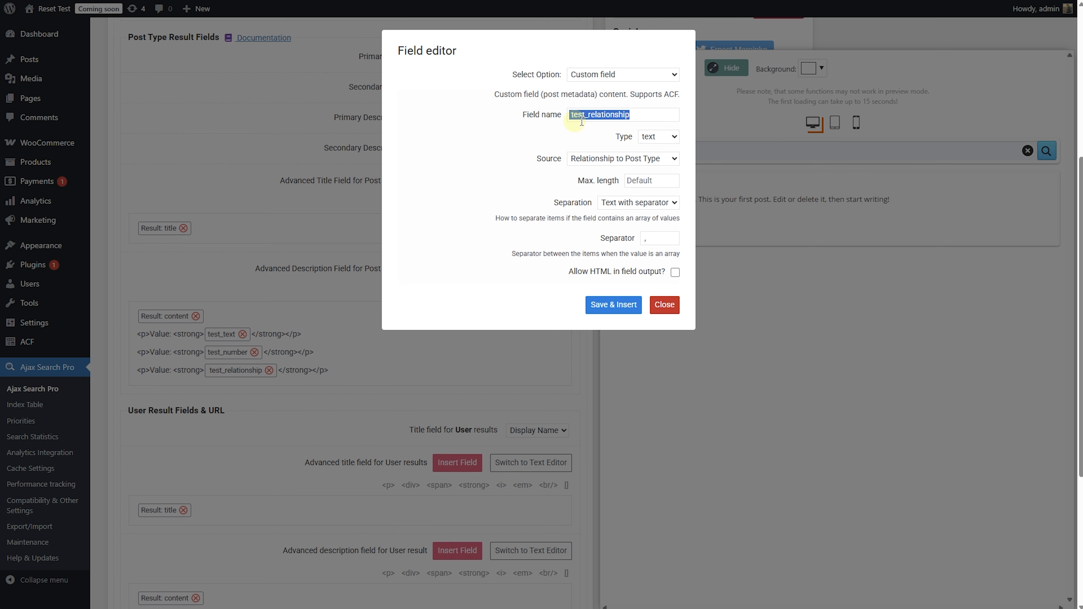
click(648, 119)
click(574, 116)
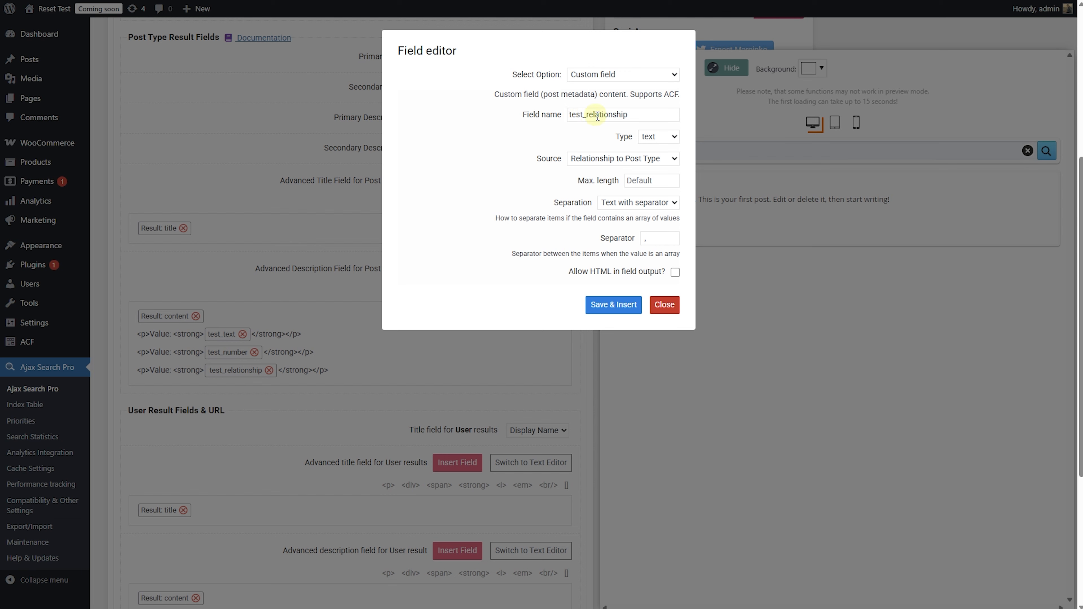
click(619, 306)
click(659, 150)
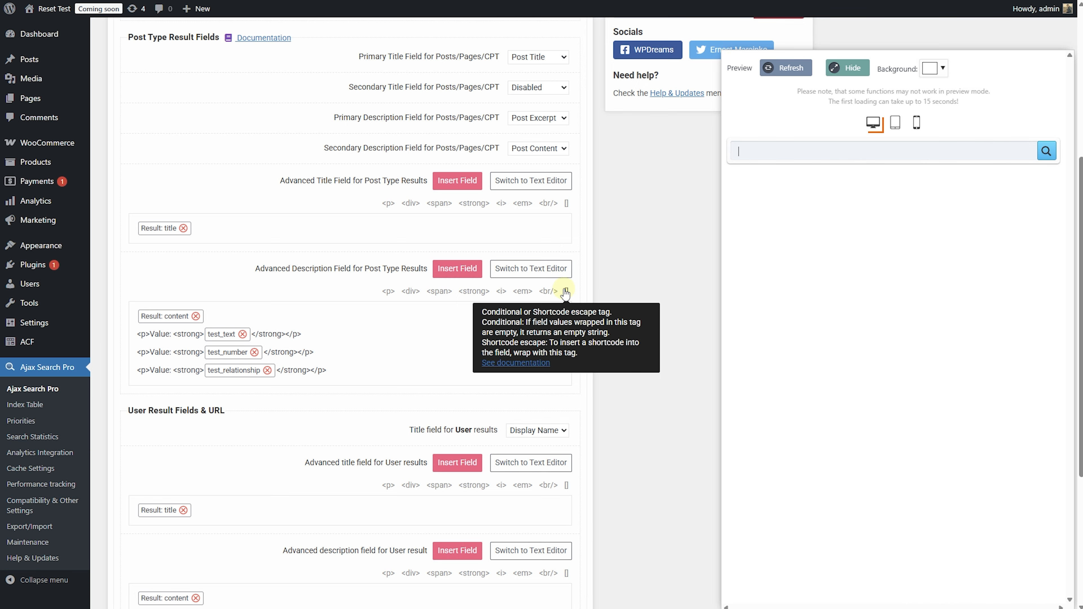
Add the shortcode [my_shortcode id=1] on a new line below the test_relationship paragraph
click(348, 371)
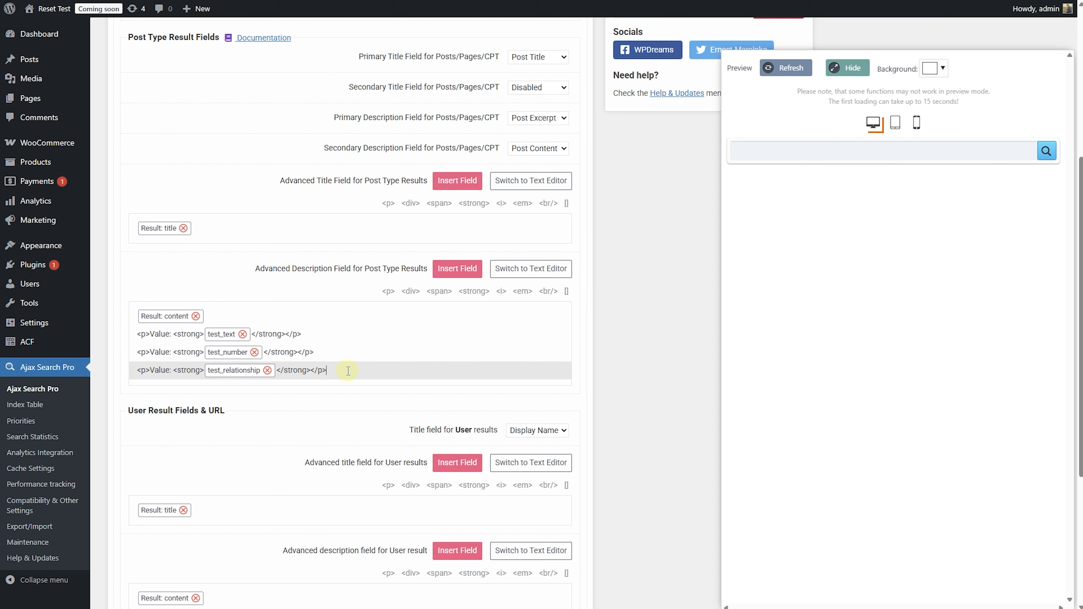
key(Return)
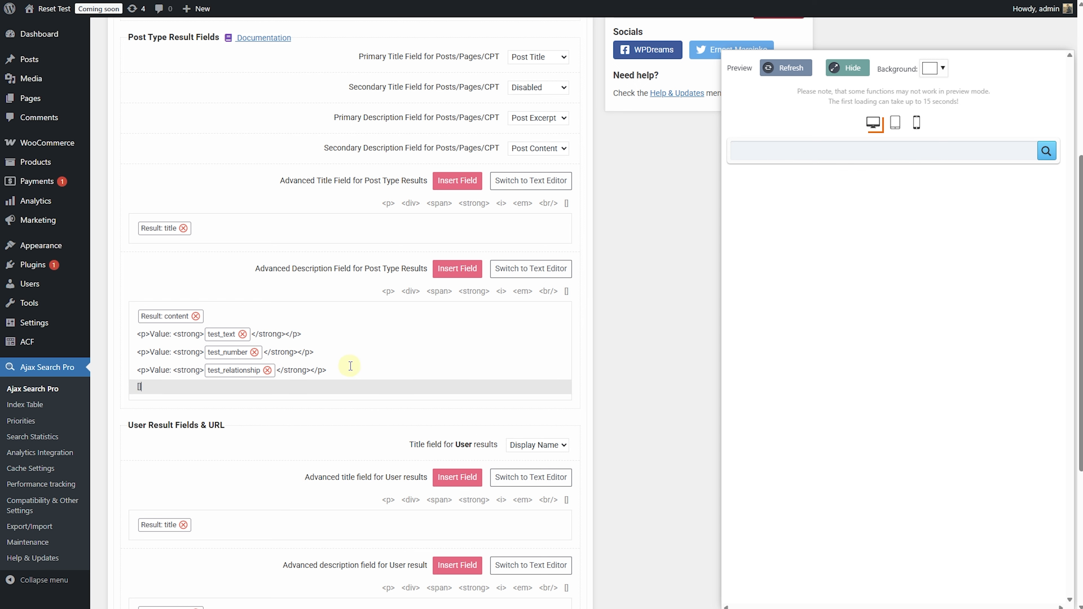
text([asdads)
double_click(149, 388)
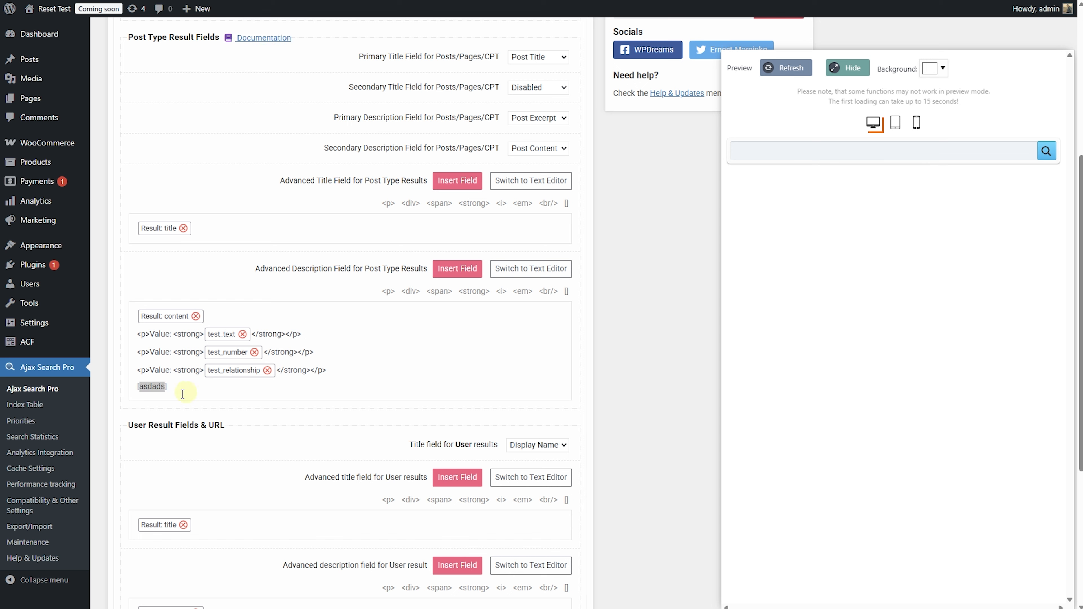
double_click(156, 387)
text([my_shortcode id=1])
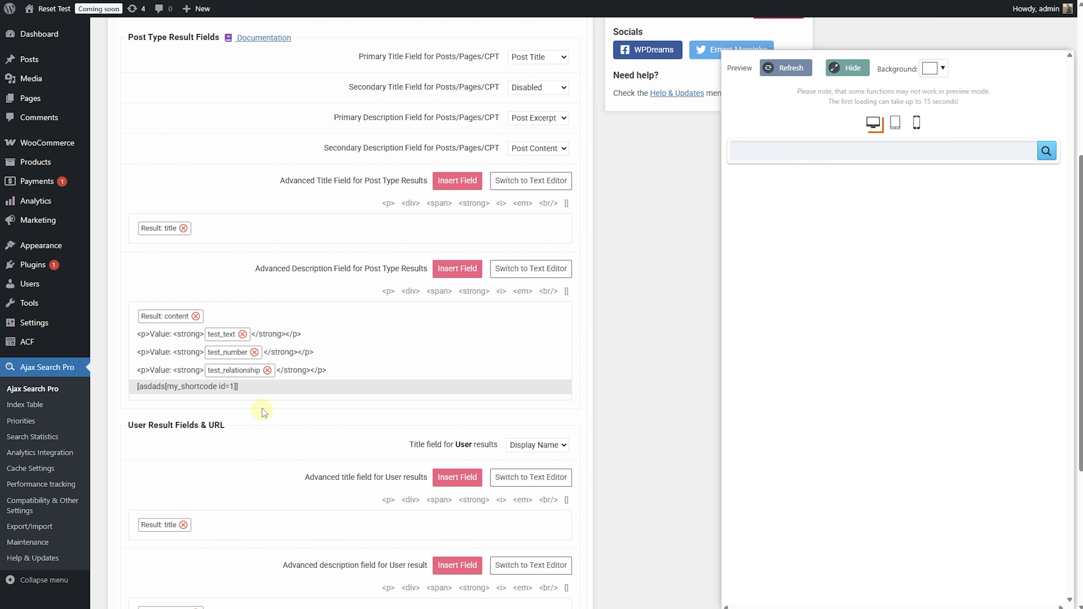
drag(238, 387, 140, 386)
text([my_shortcode id=1])
Wrap the shortcode in the [] shortcode escape tag and check the preview results
drag(222, 387, 135, 389)
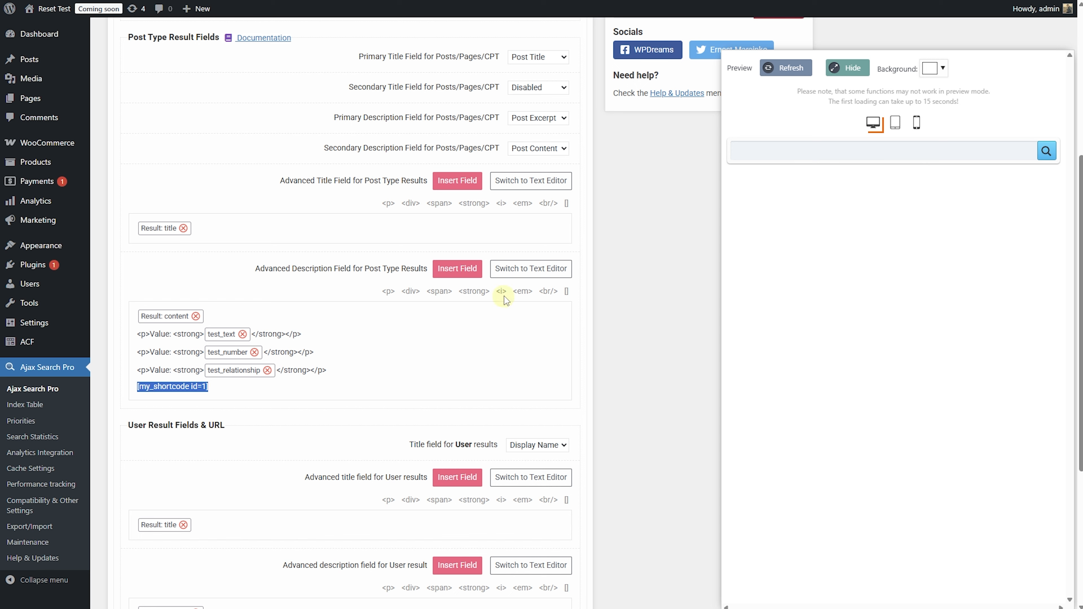
click(566, 291)
click(141, 386)
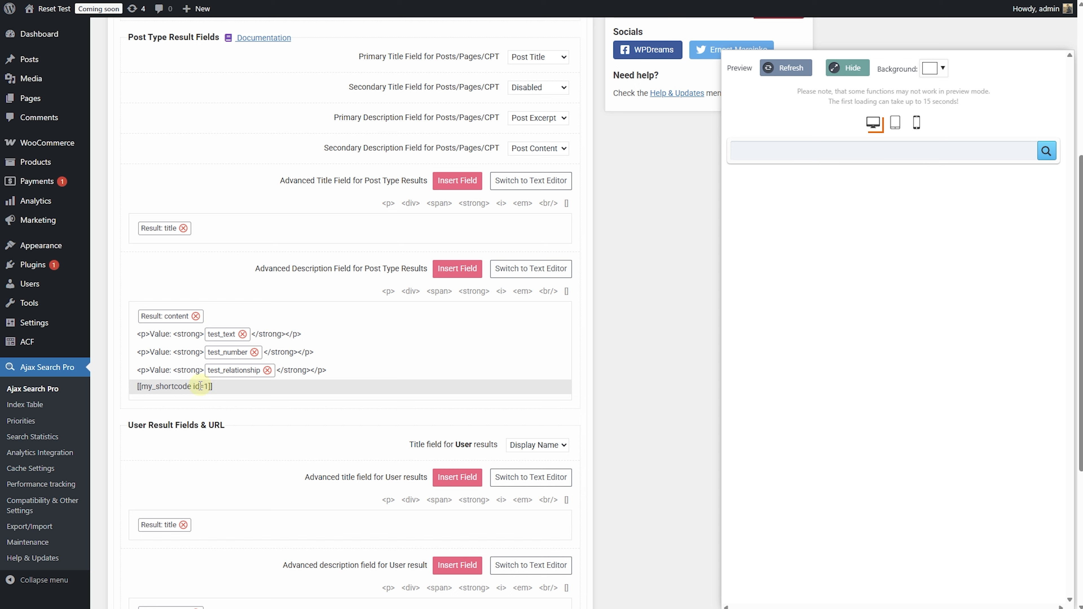
click(790, 75)
click(774, 155)
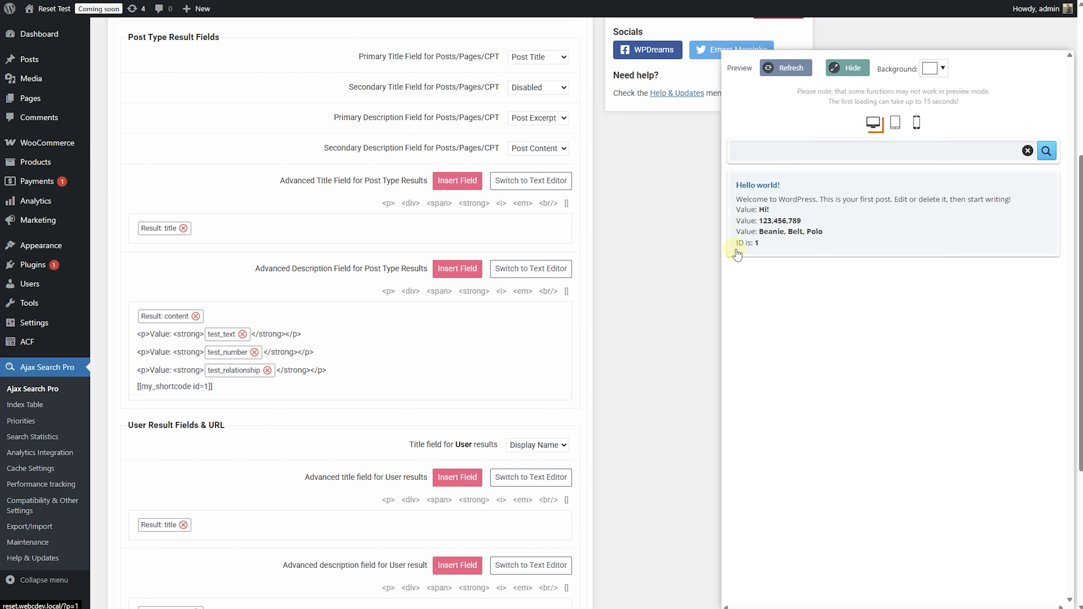
Change the shortcode's id to 1323 and check the preview results
click(208, 386)
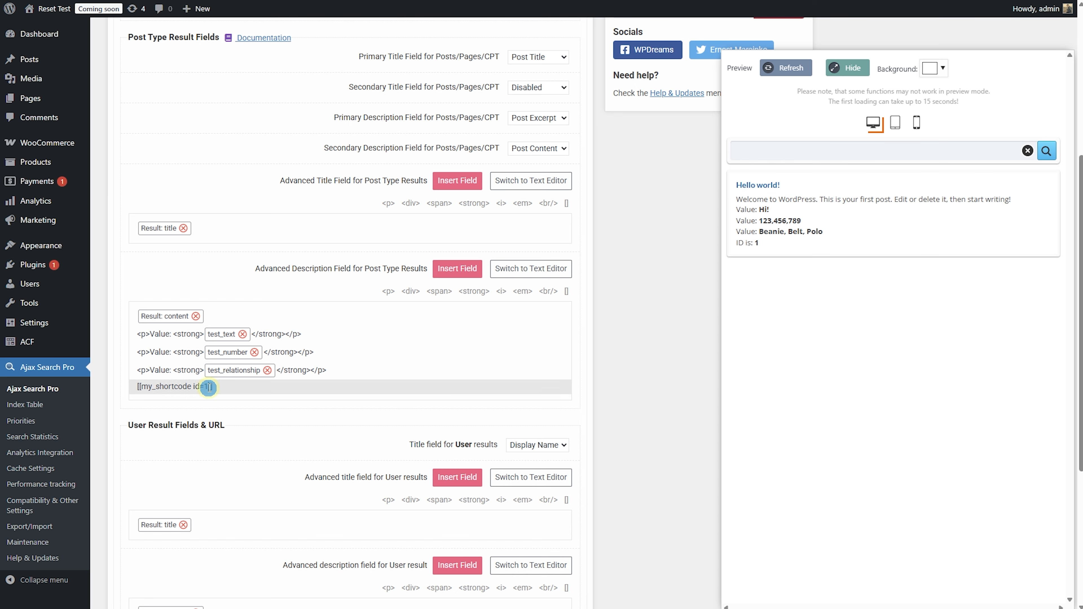
text(323)
click(779, 67)
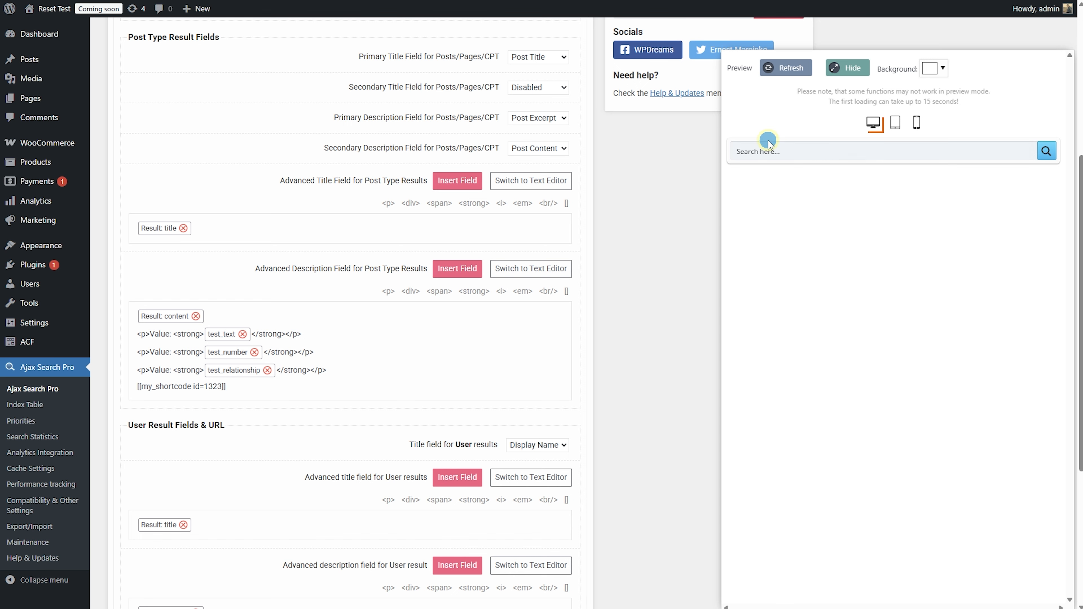
click(769, 149)
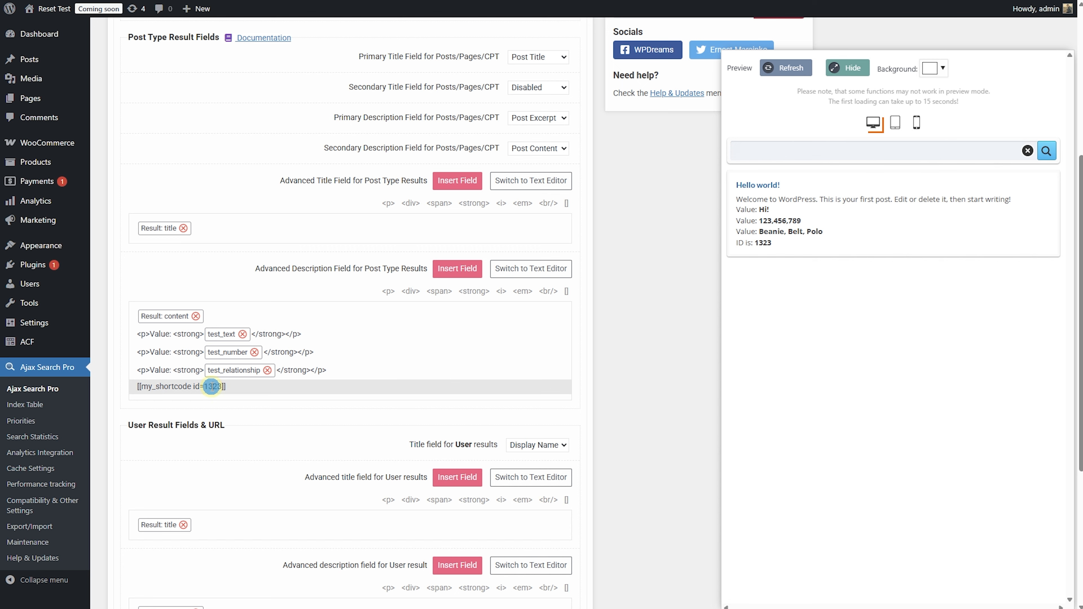
Replace the shortcode's id value with a Result Field set to Result ID
double_click(212, 388)
key(BackSpace)
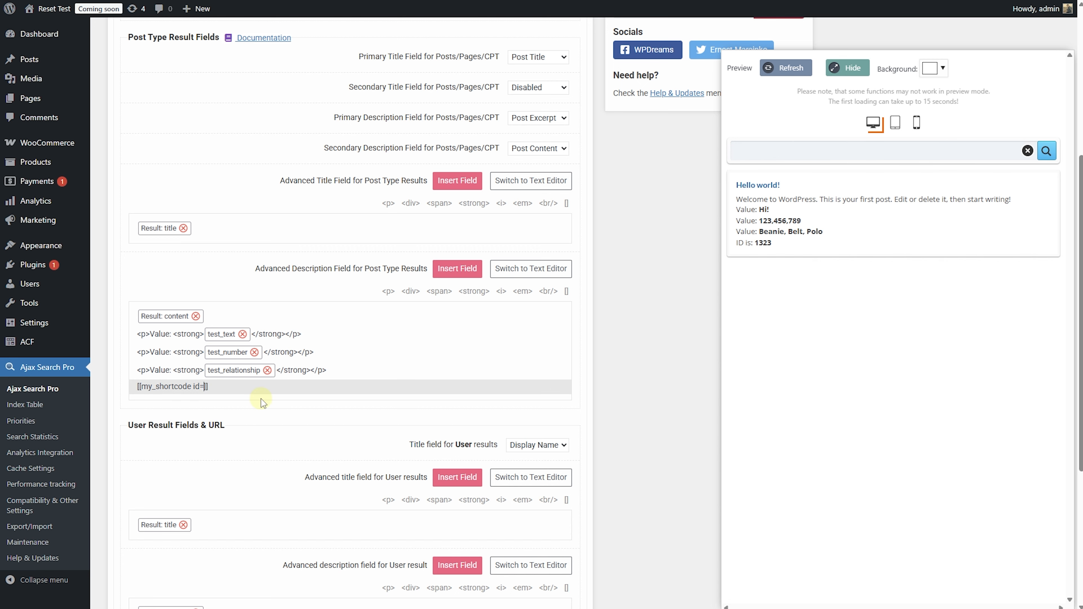
click(453, 270)
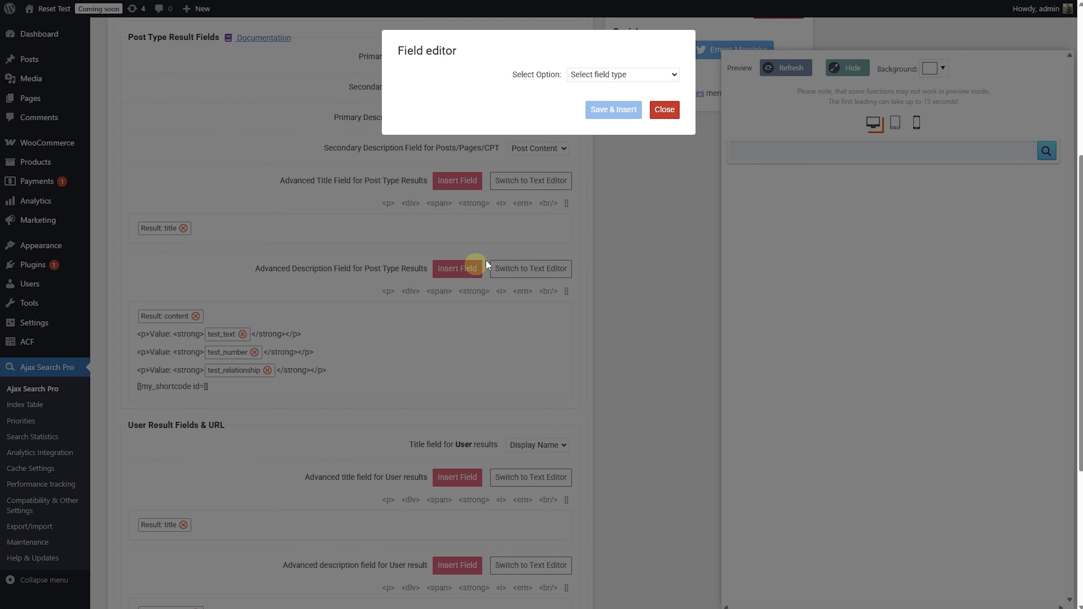
click(645, 79)
click(602, 133)
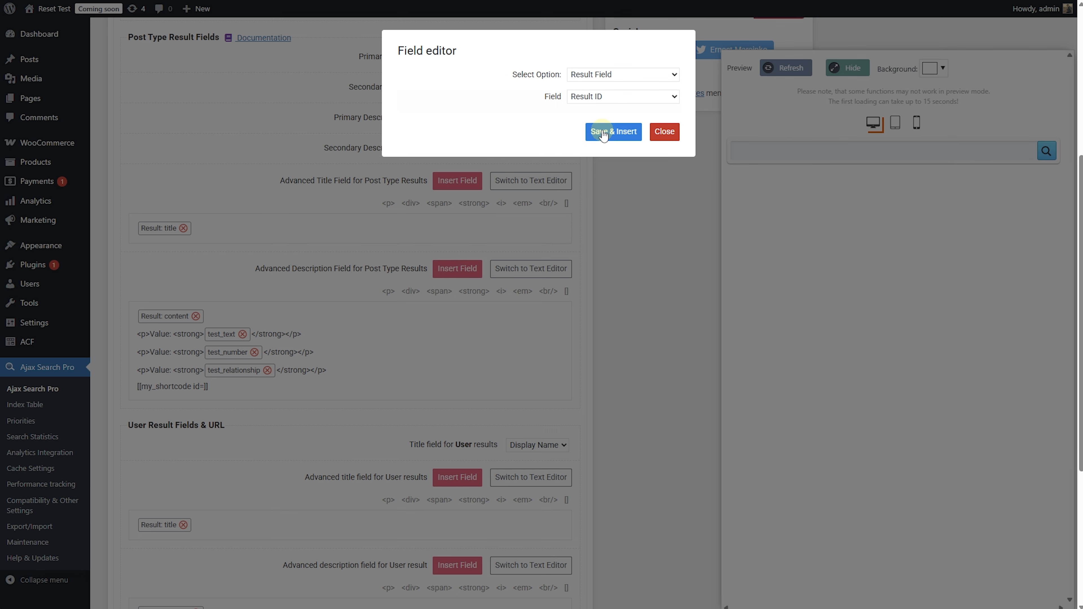
click(577, 98)
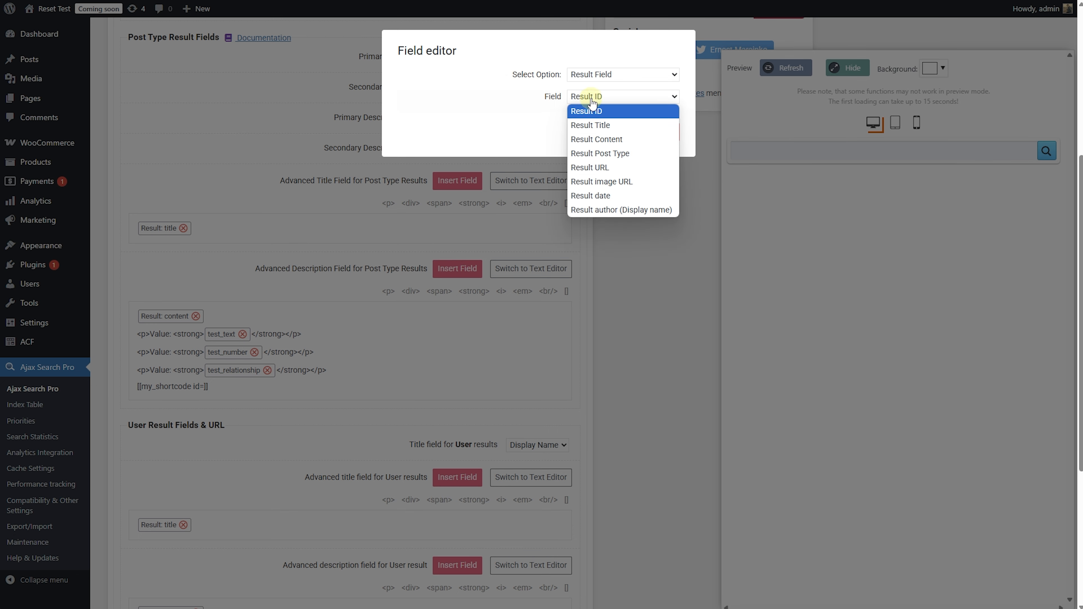
click(619, 106)
click(613, 131)
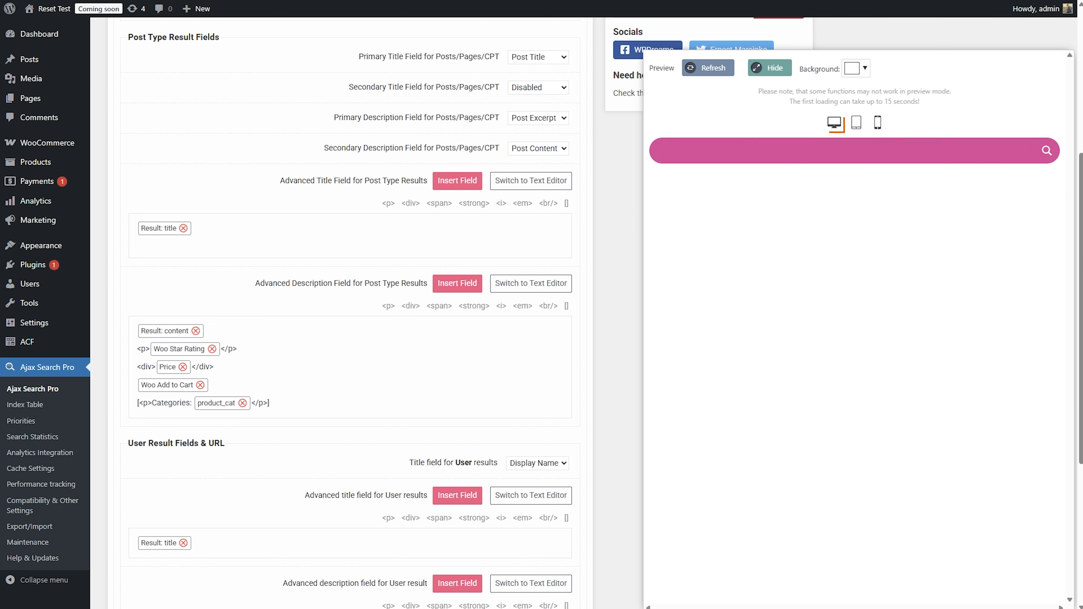
Show the product results in the search preview
click(709, 150)
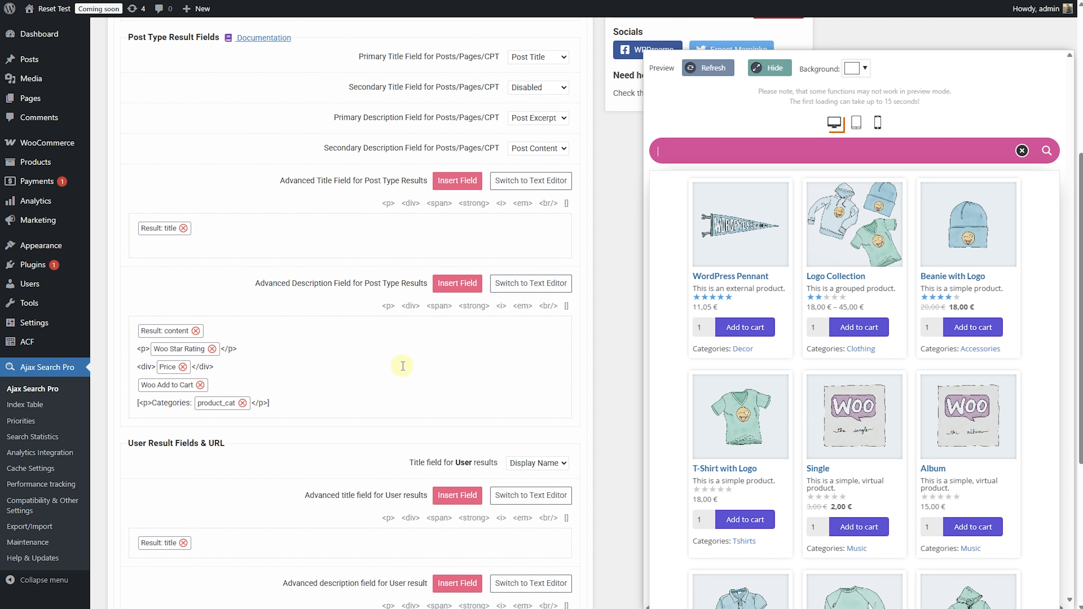
Examine the field types offered for the advanced description field for User results without inserting one
scroll(403, 366, down, 5)
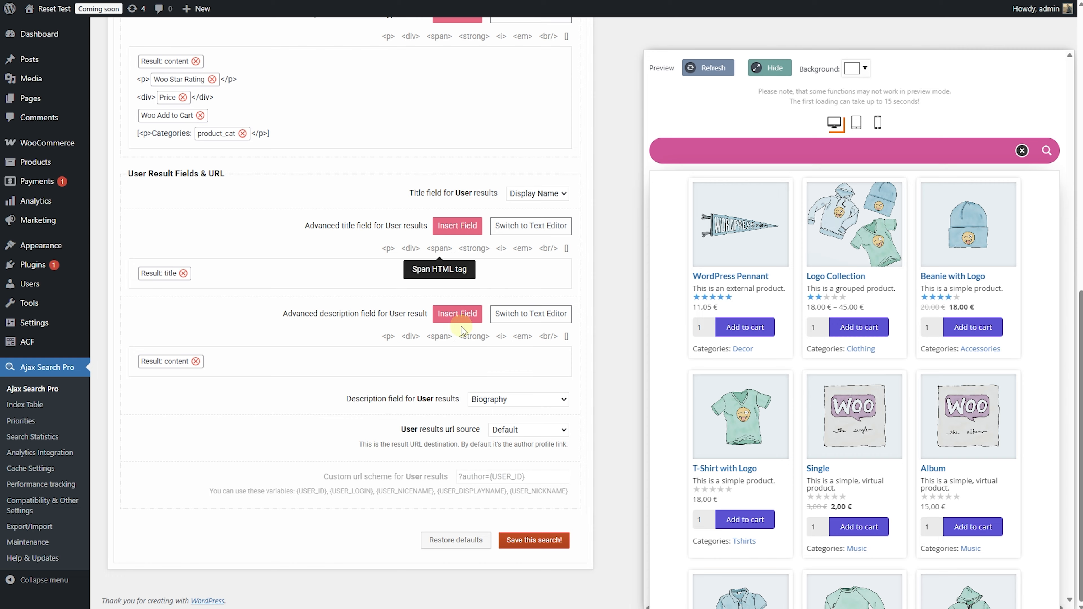
click(464, 316)
click(638, 74)
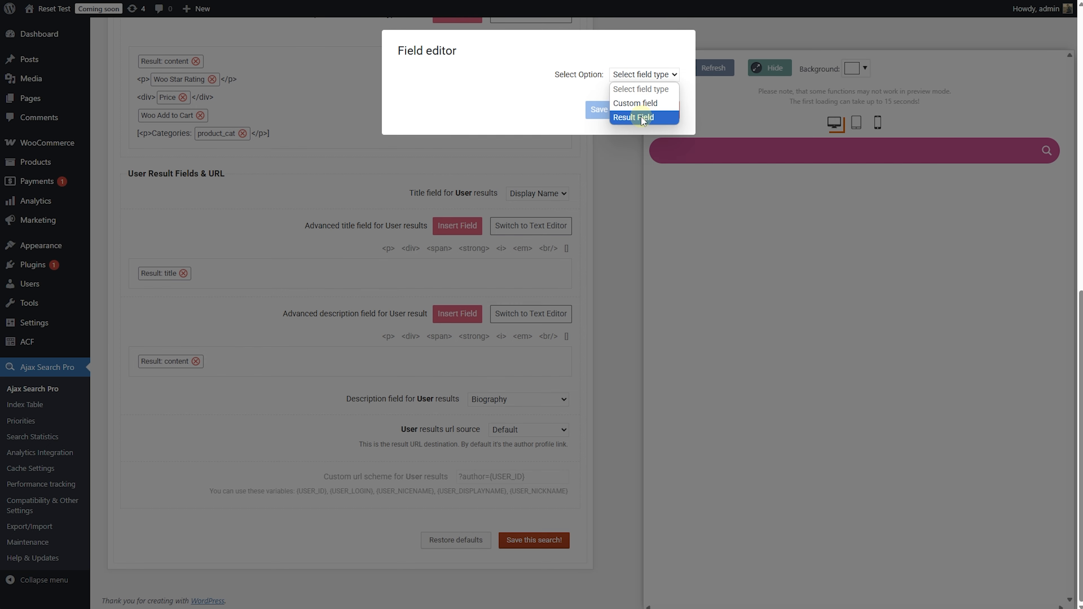
click(641, 102)
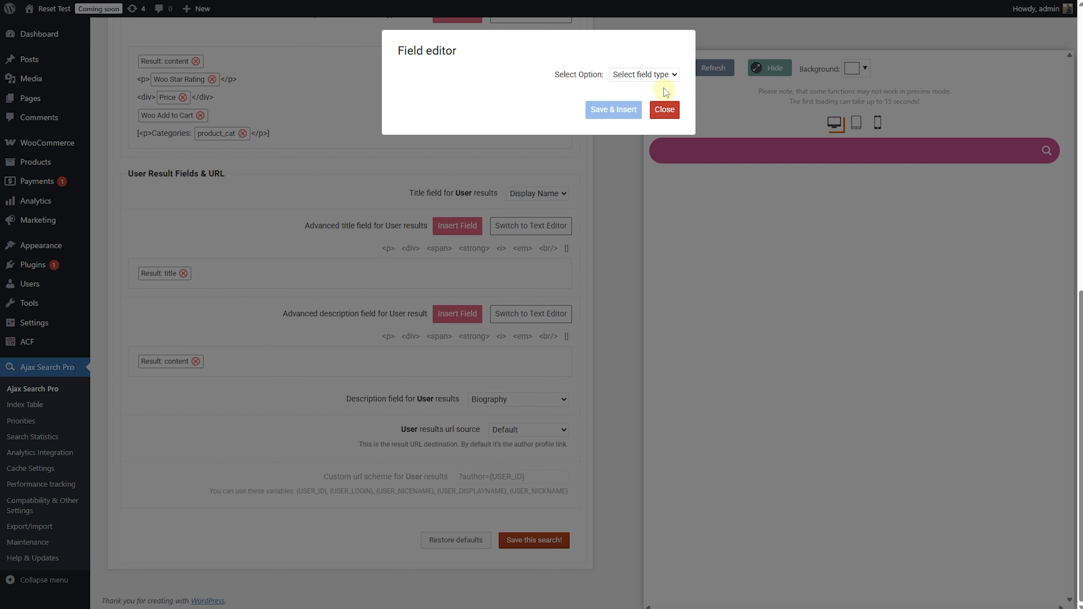
click(659, 75)
click(641, 103)
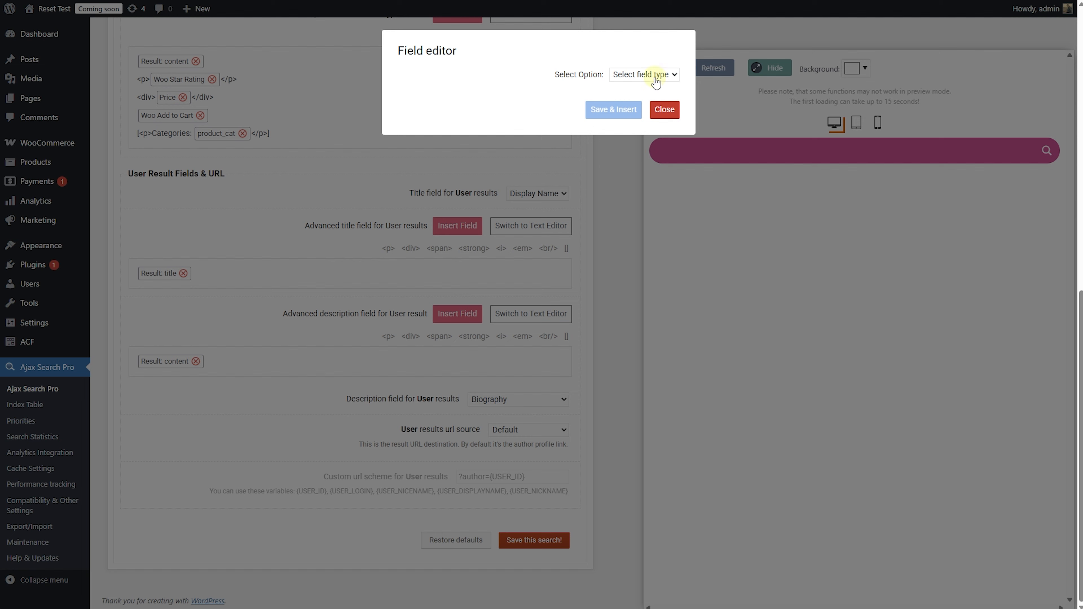
click(664, 110)
scroll(478, 299, up, 6)
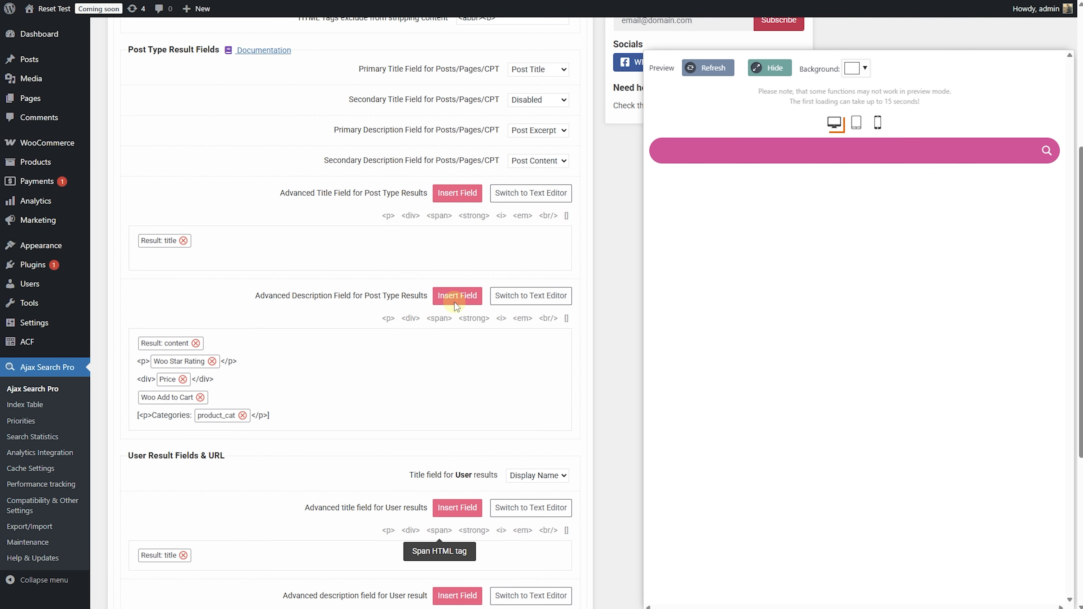
scroll(454, 302, down, 4)
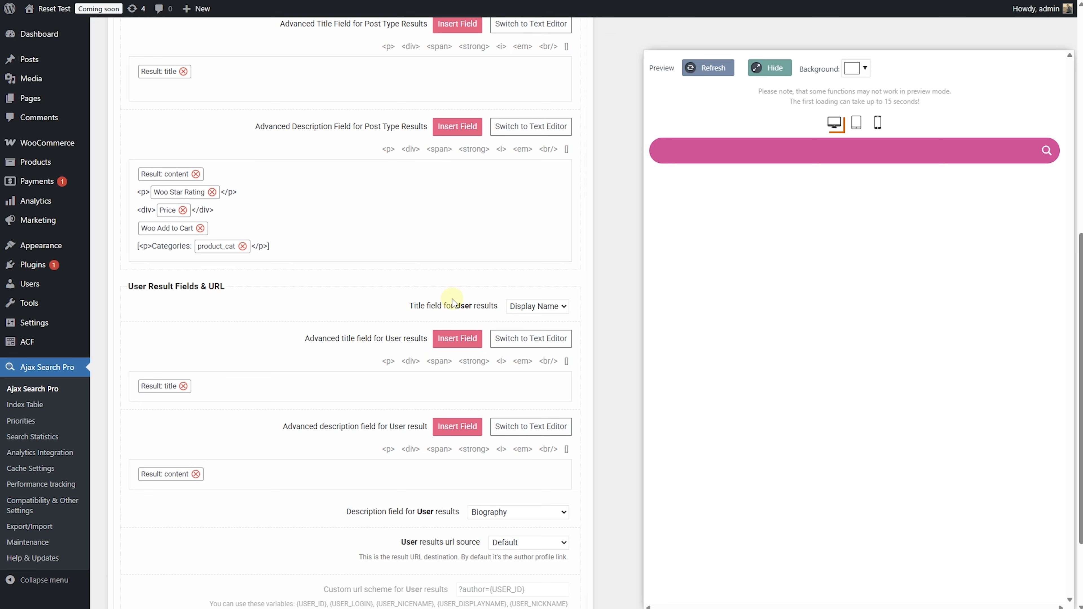